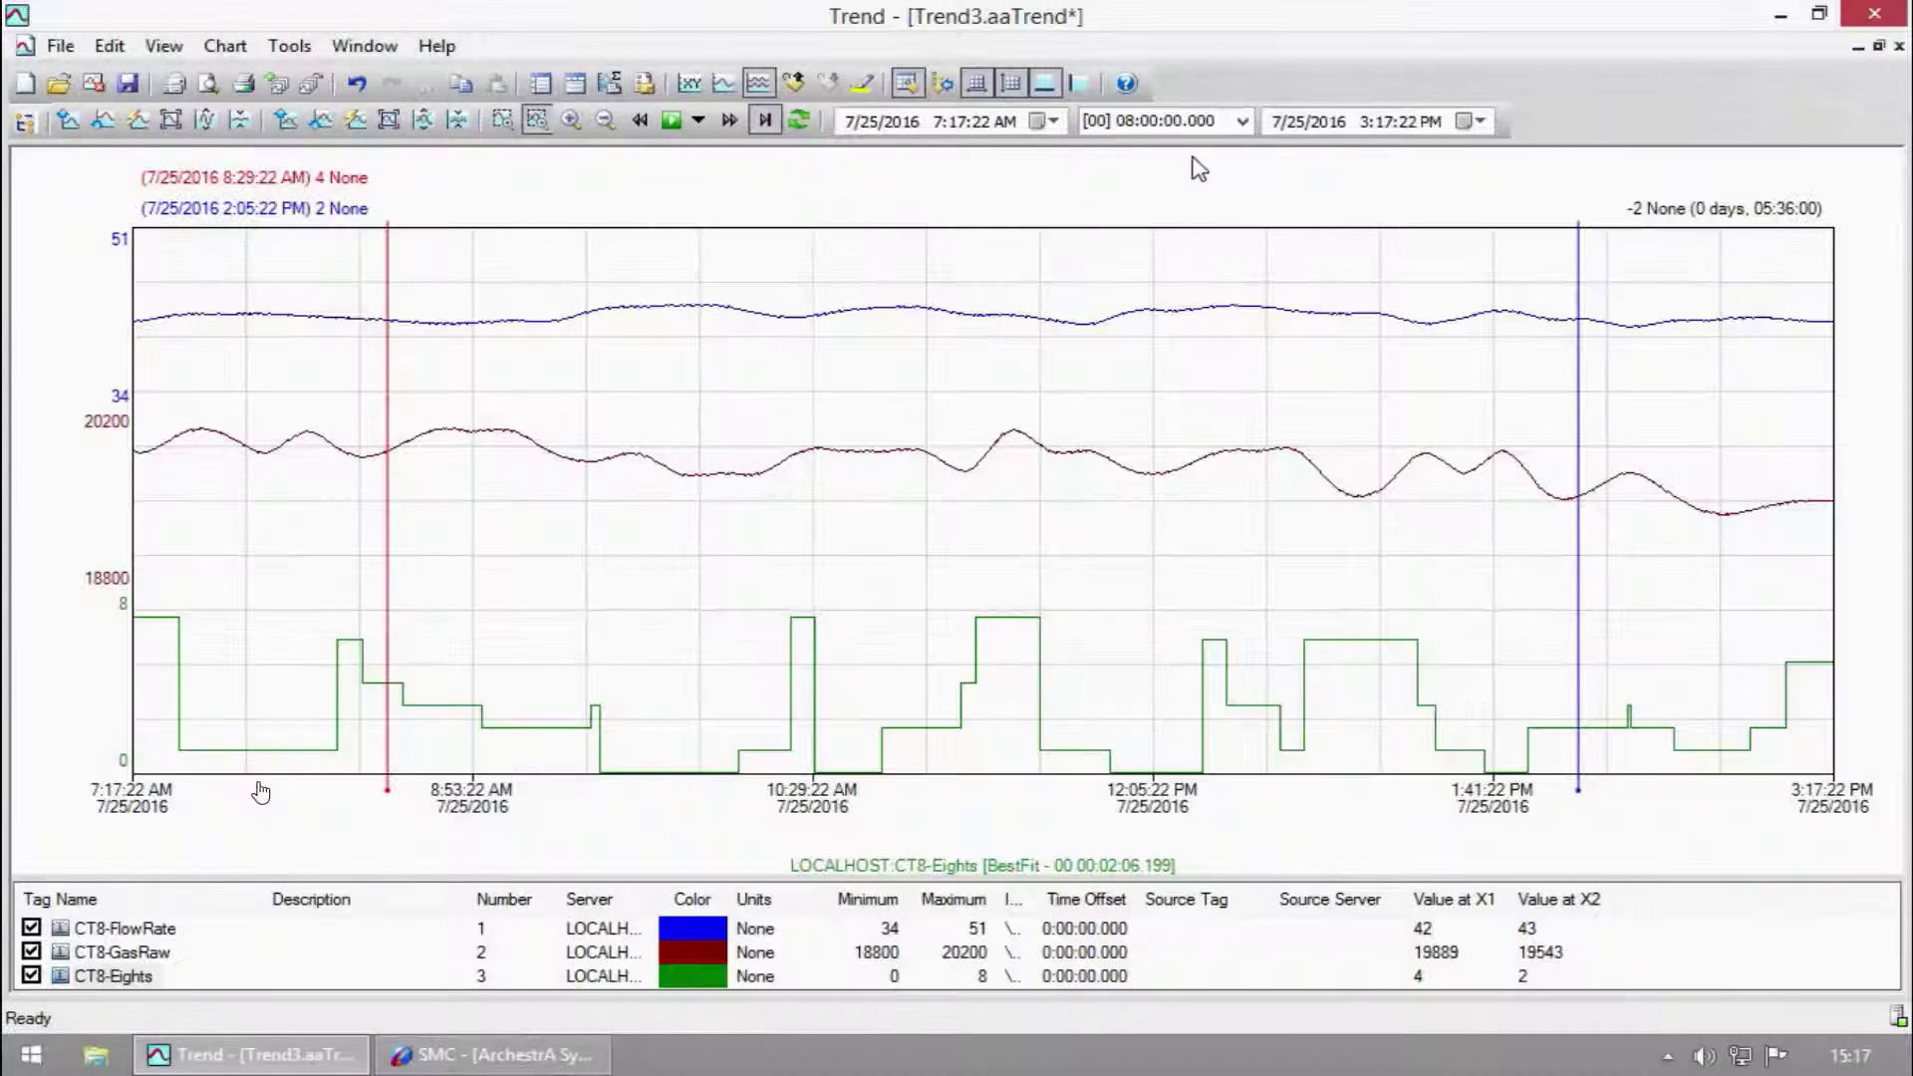
Widen the CT8 trend span to 24 hours, then 2 weeks, then 3 months
left_click(1242, 123)
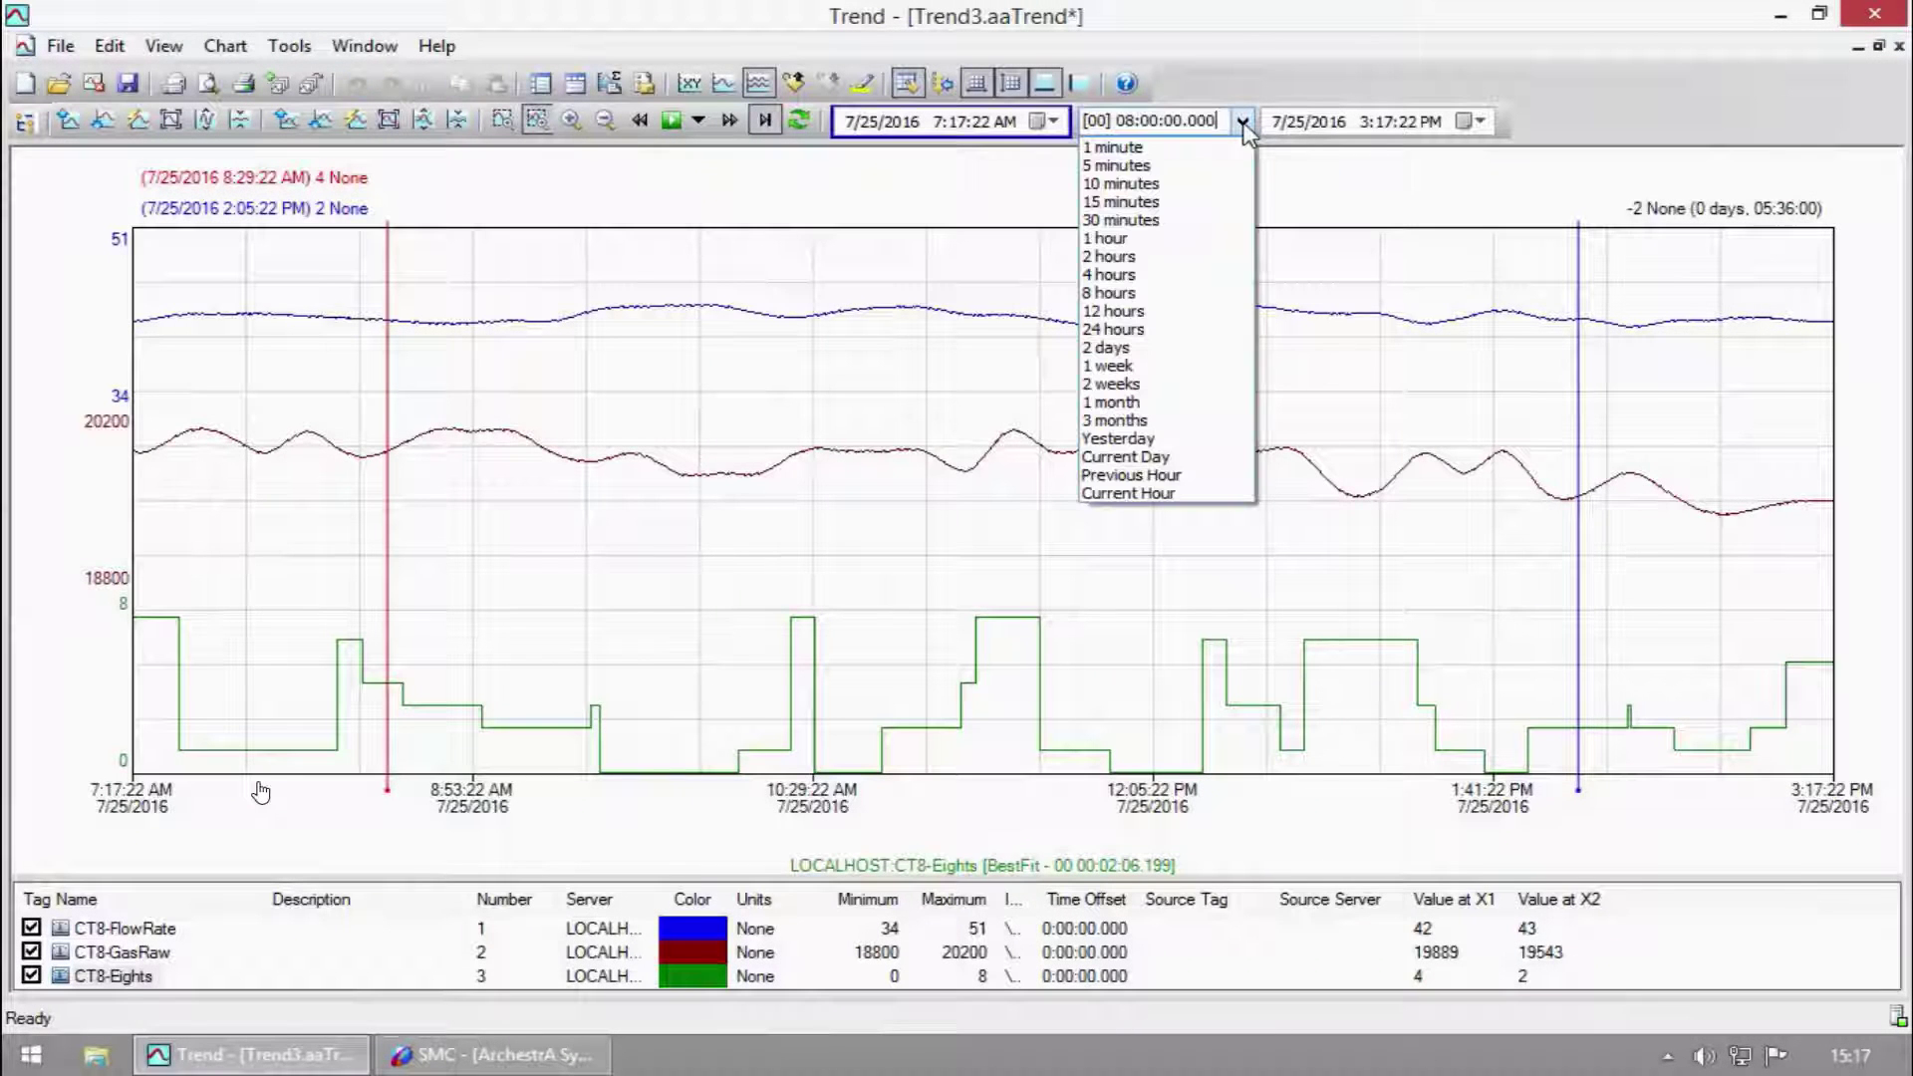
left_click(1125, 329)
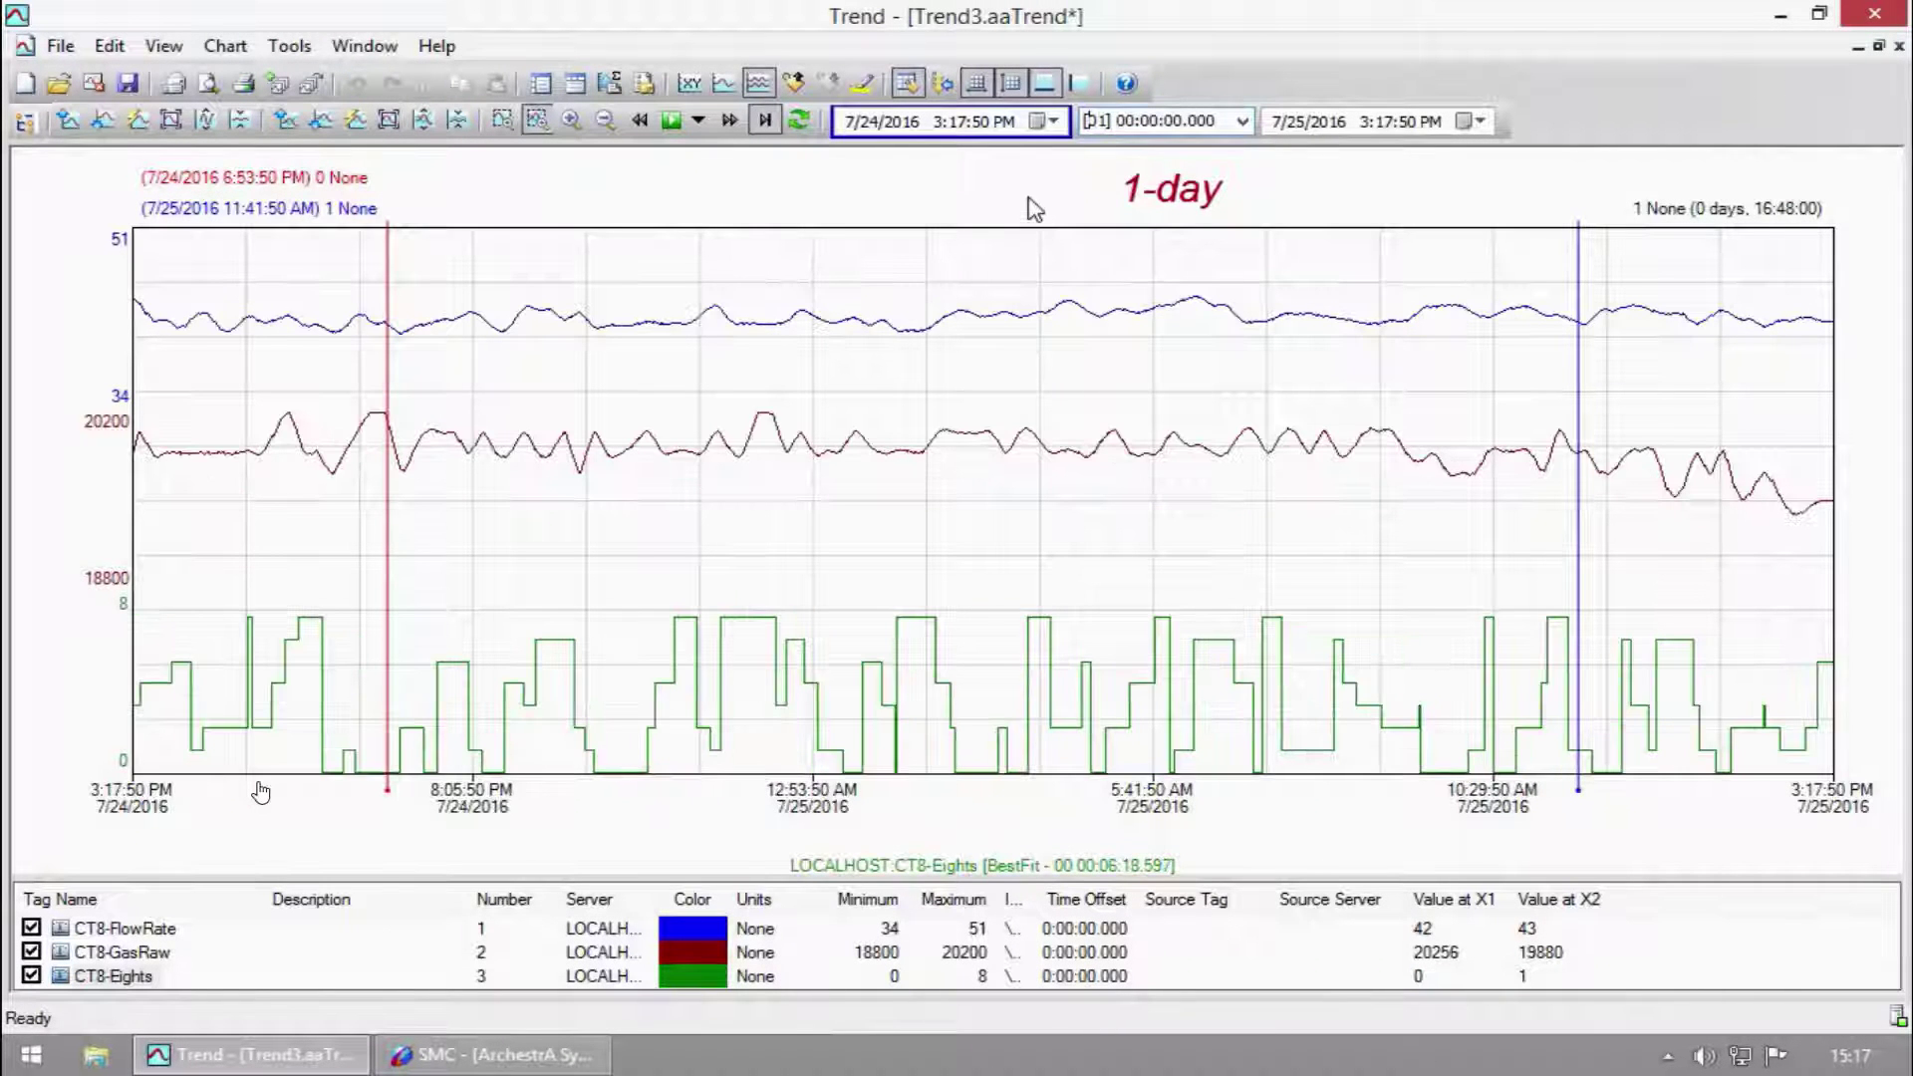
left_click(1242, 121)
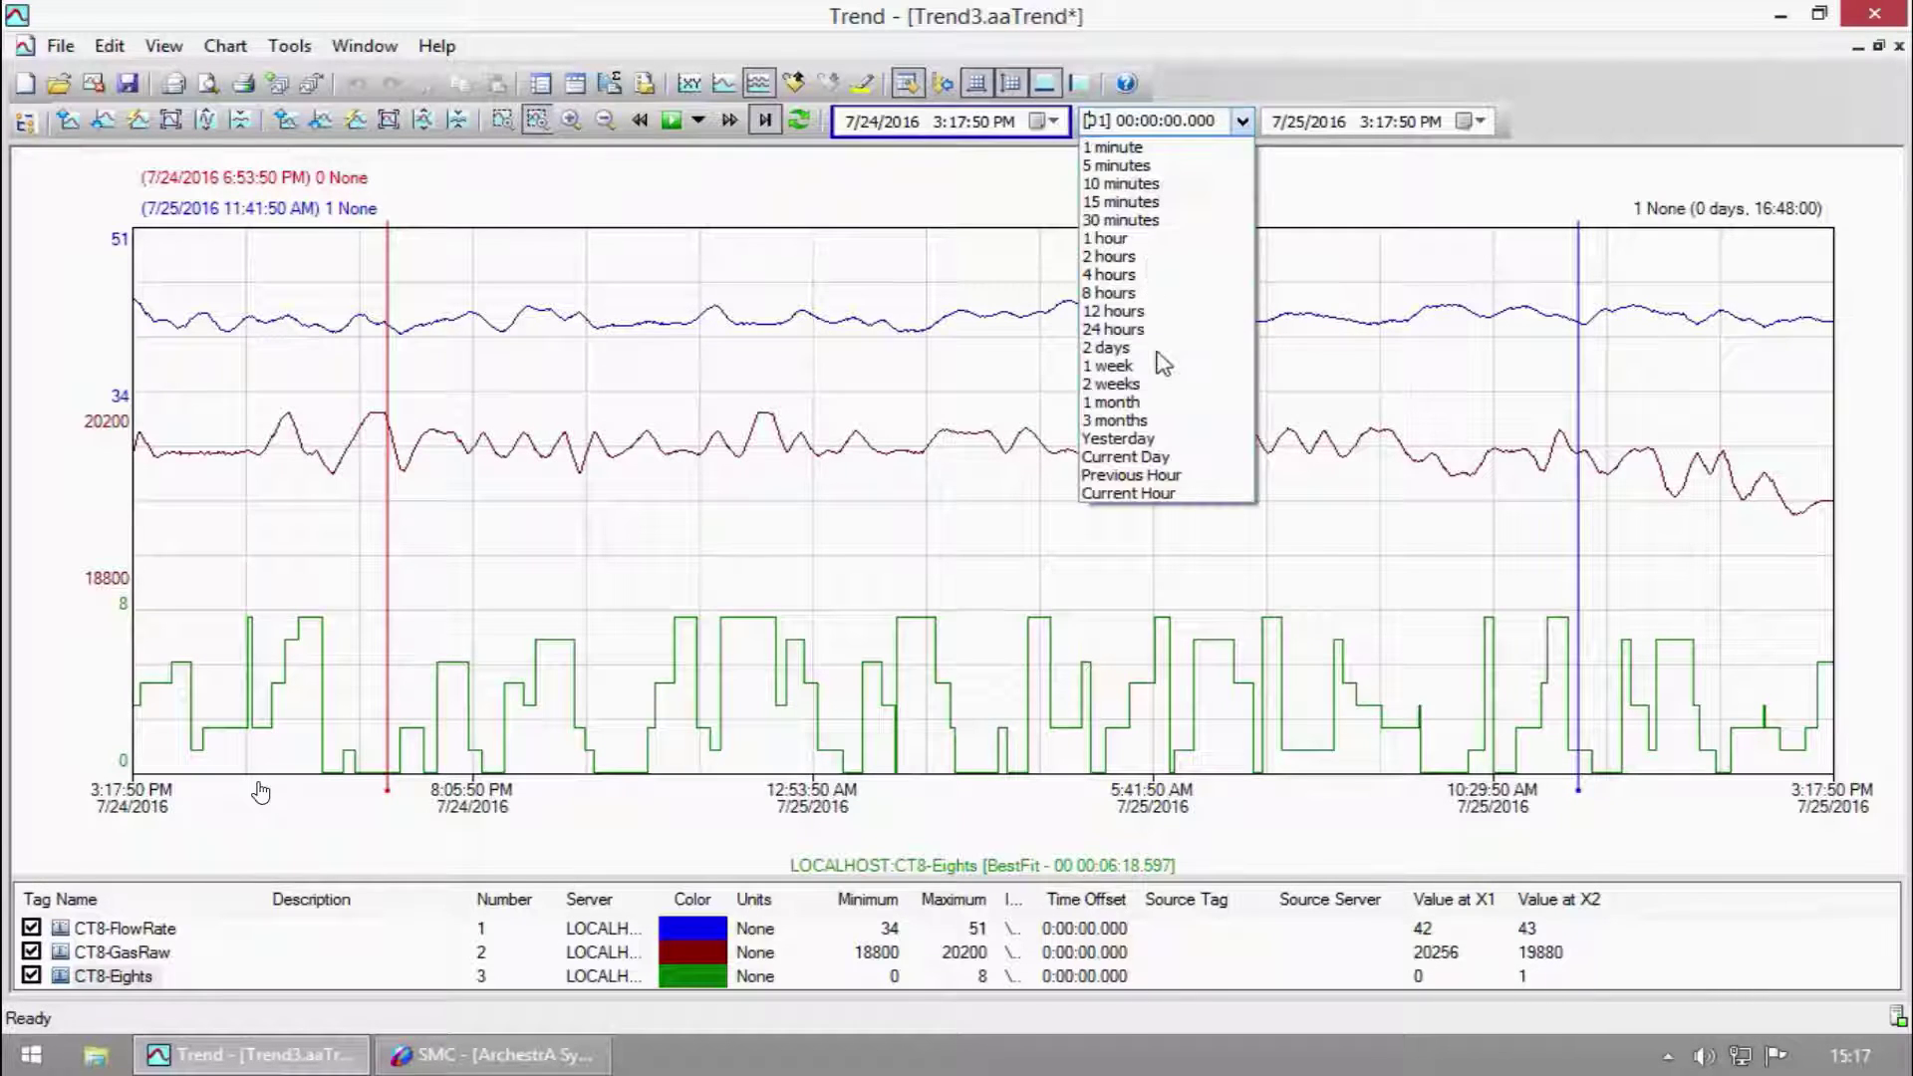
left_click(1143, 387)
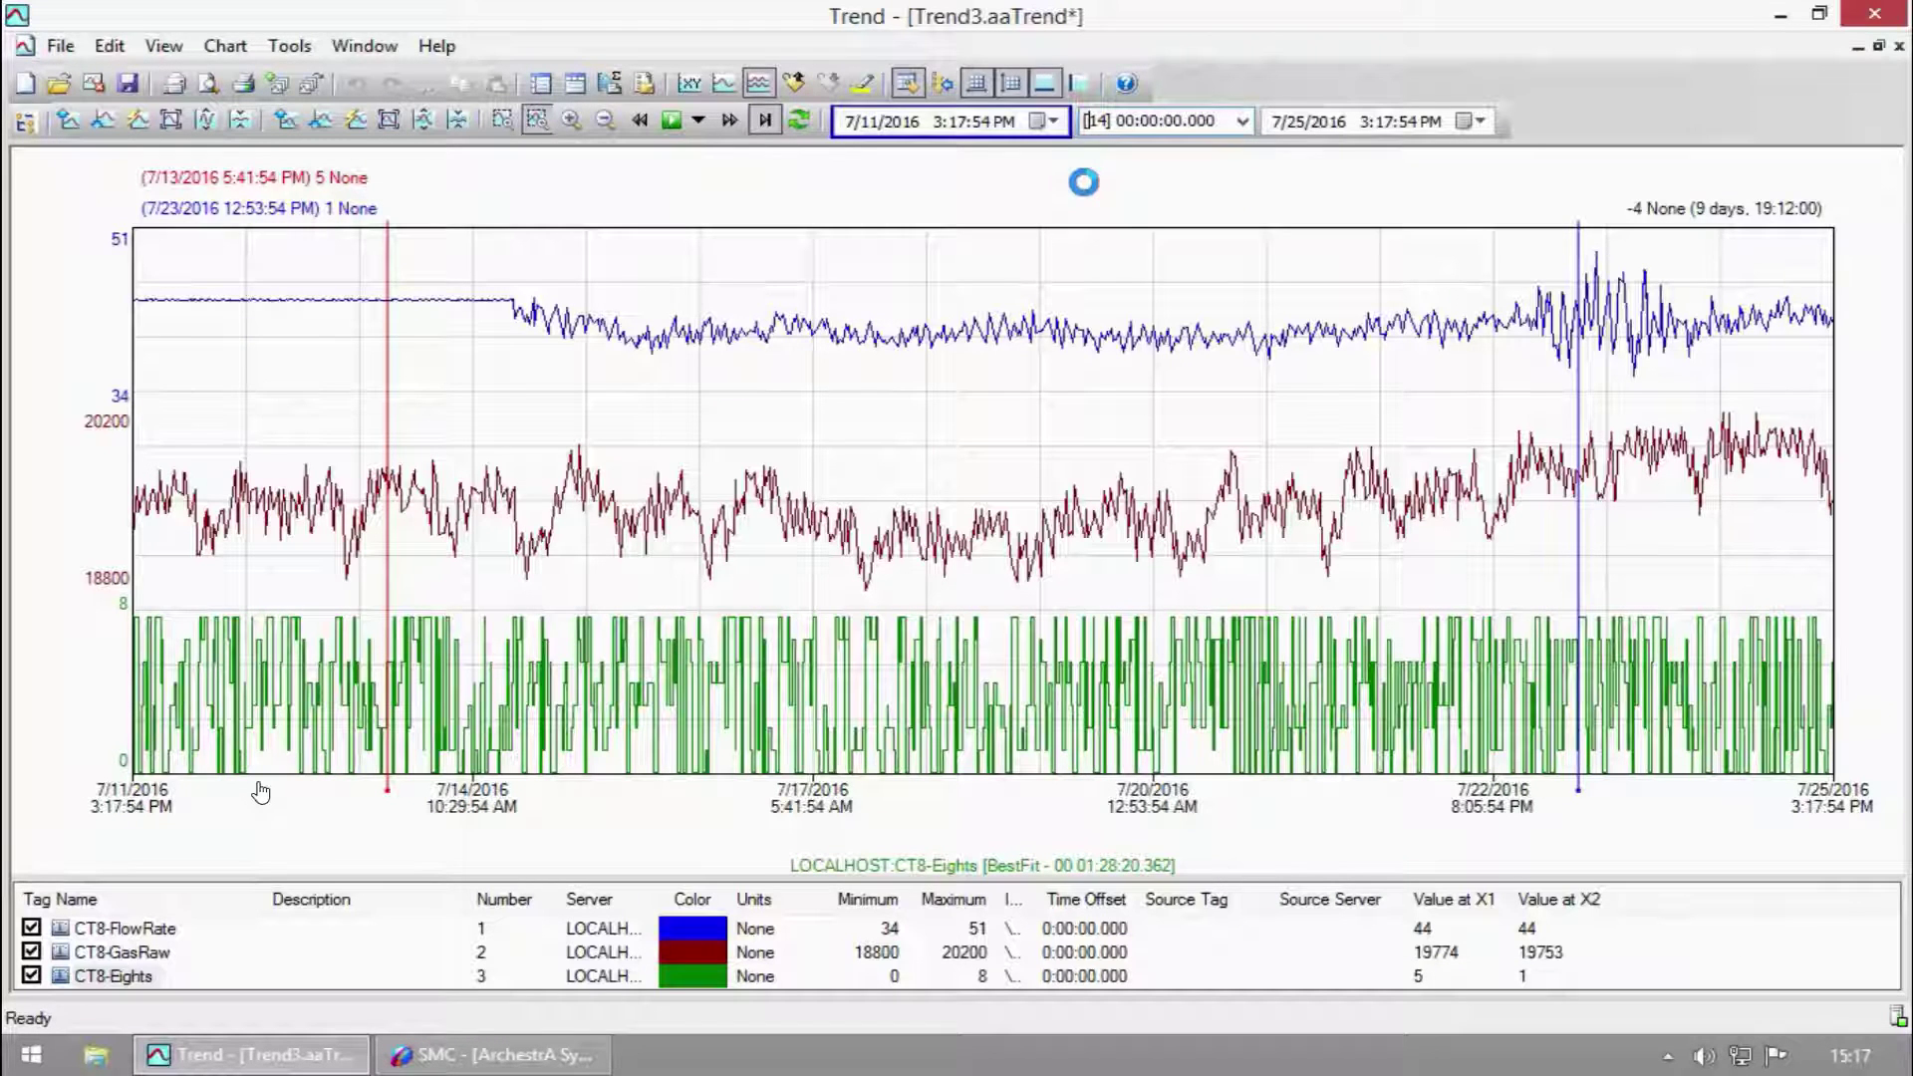
left_click(1242, 120)
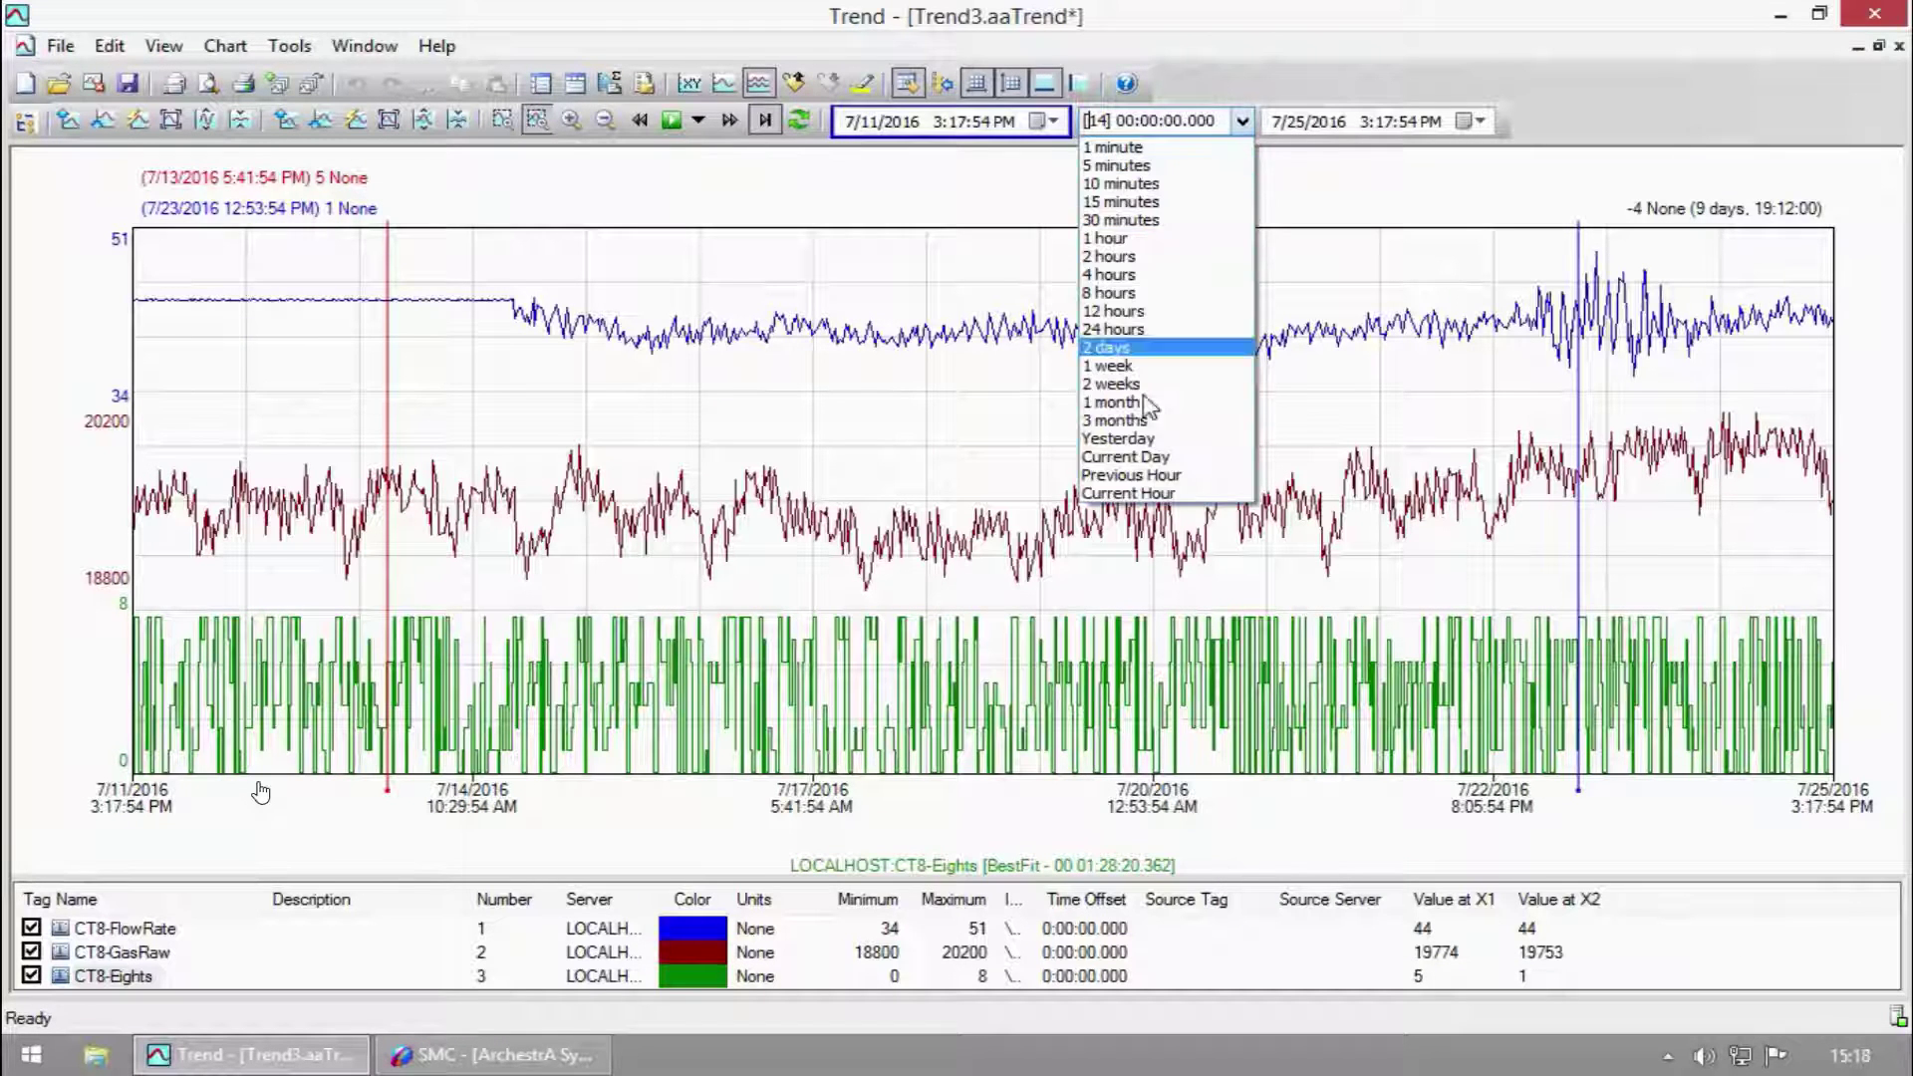
left_click(1118, 420)
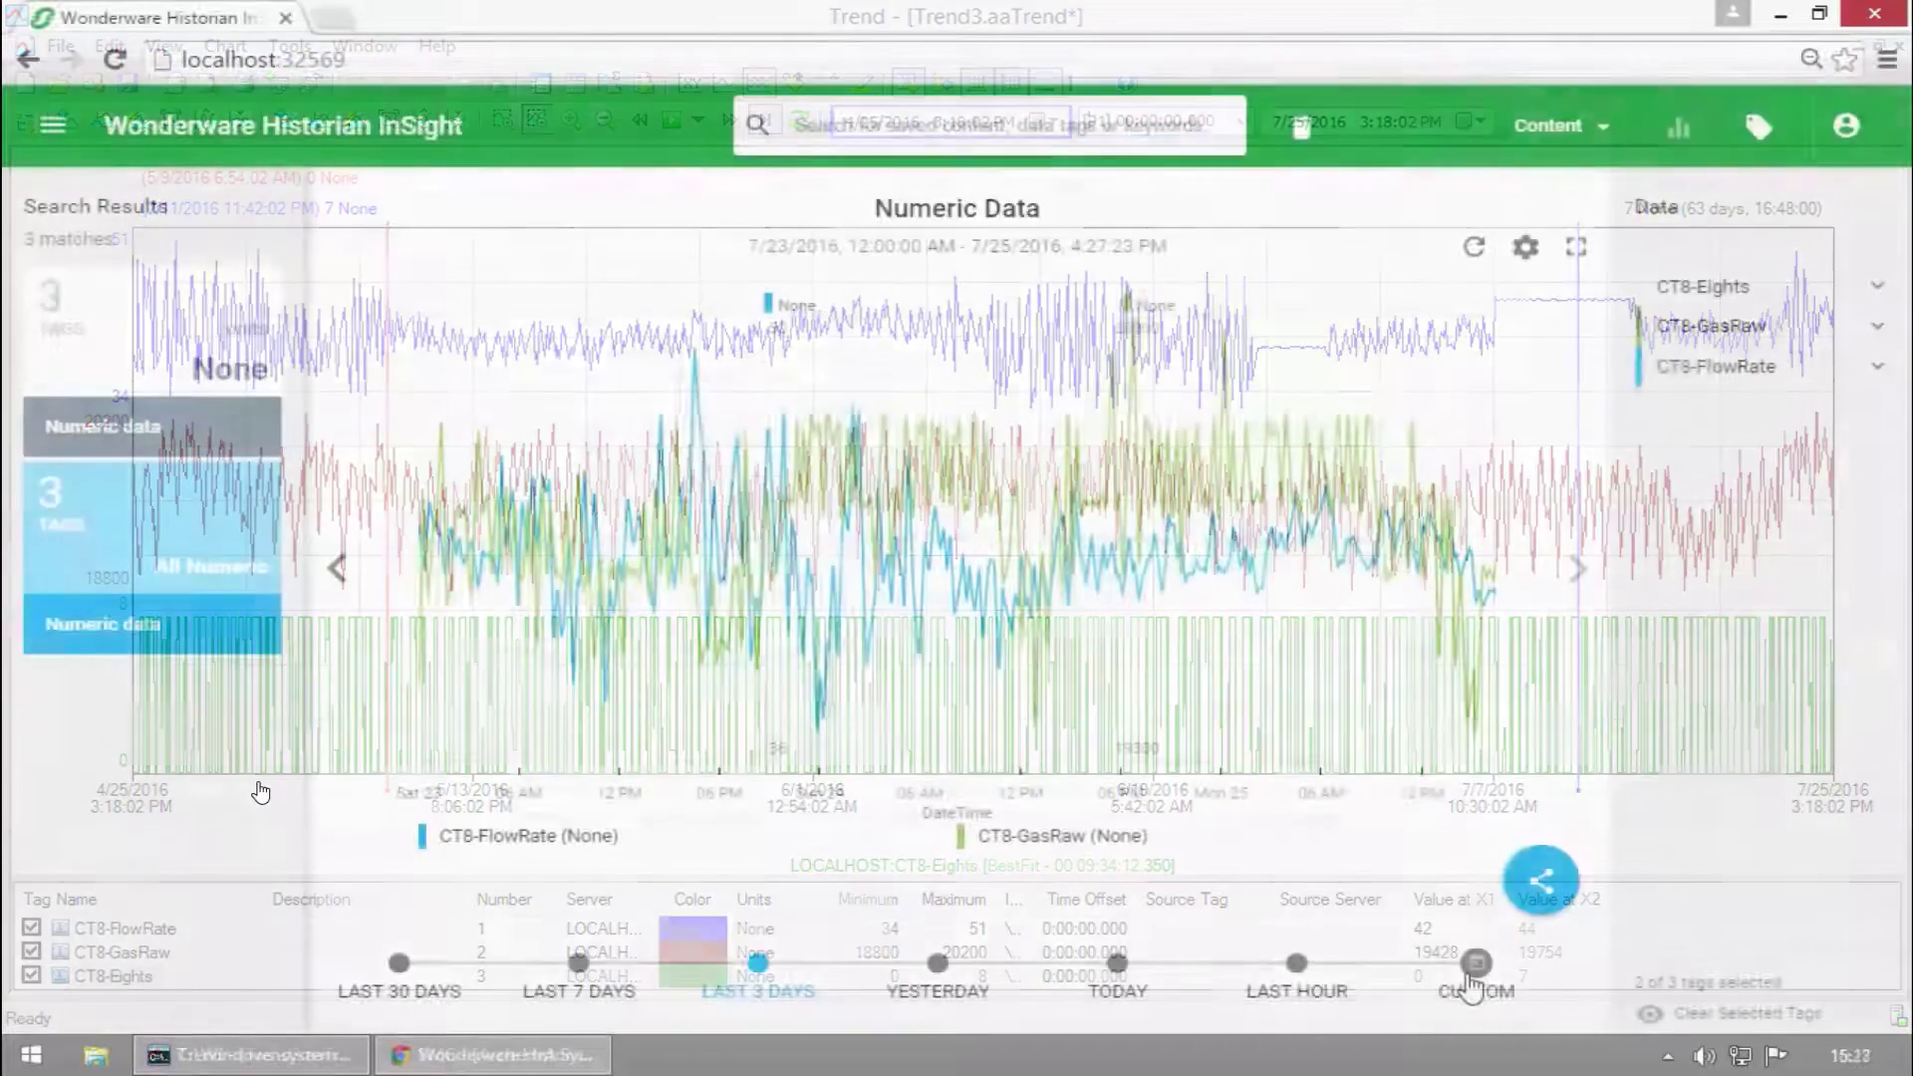
Change the InSight chart's start month from 7 to 4, giving a 4/23/2016 start, and apply
left_click(1472, 981)
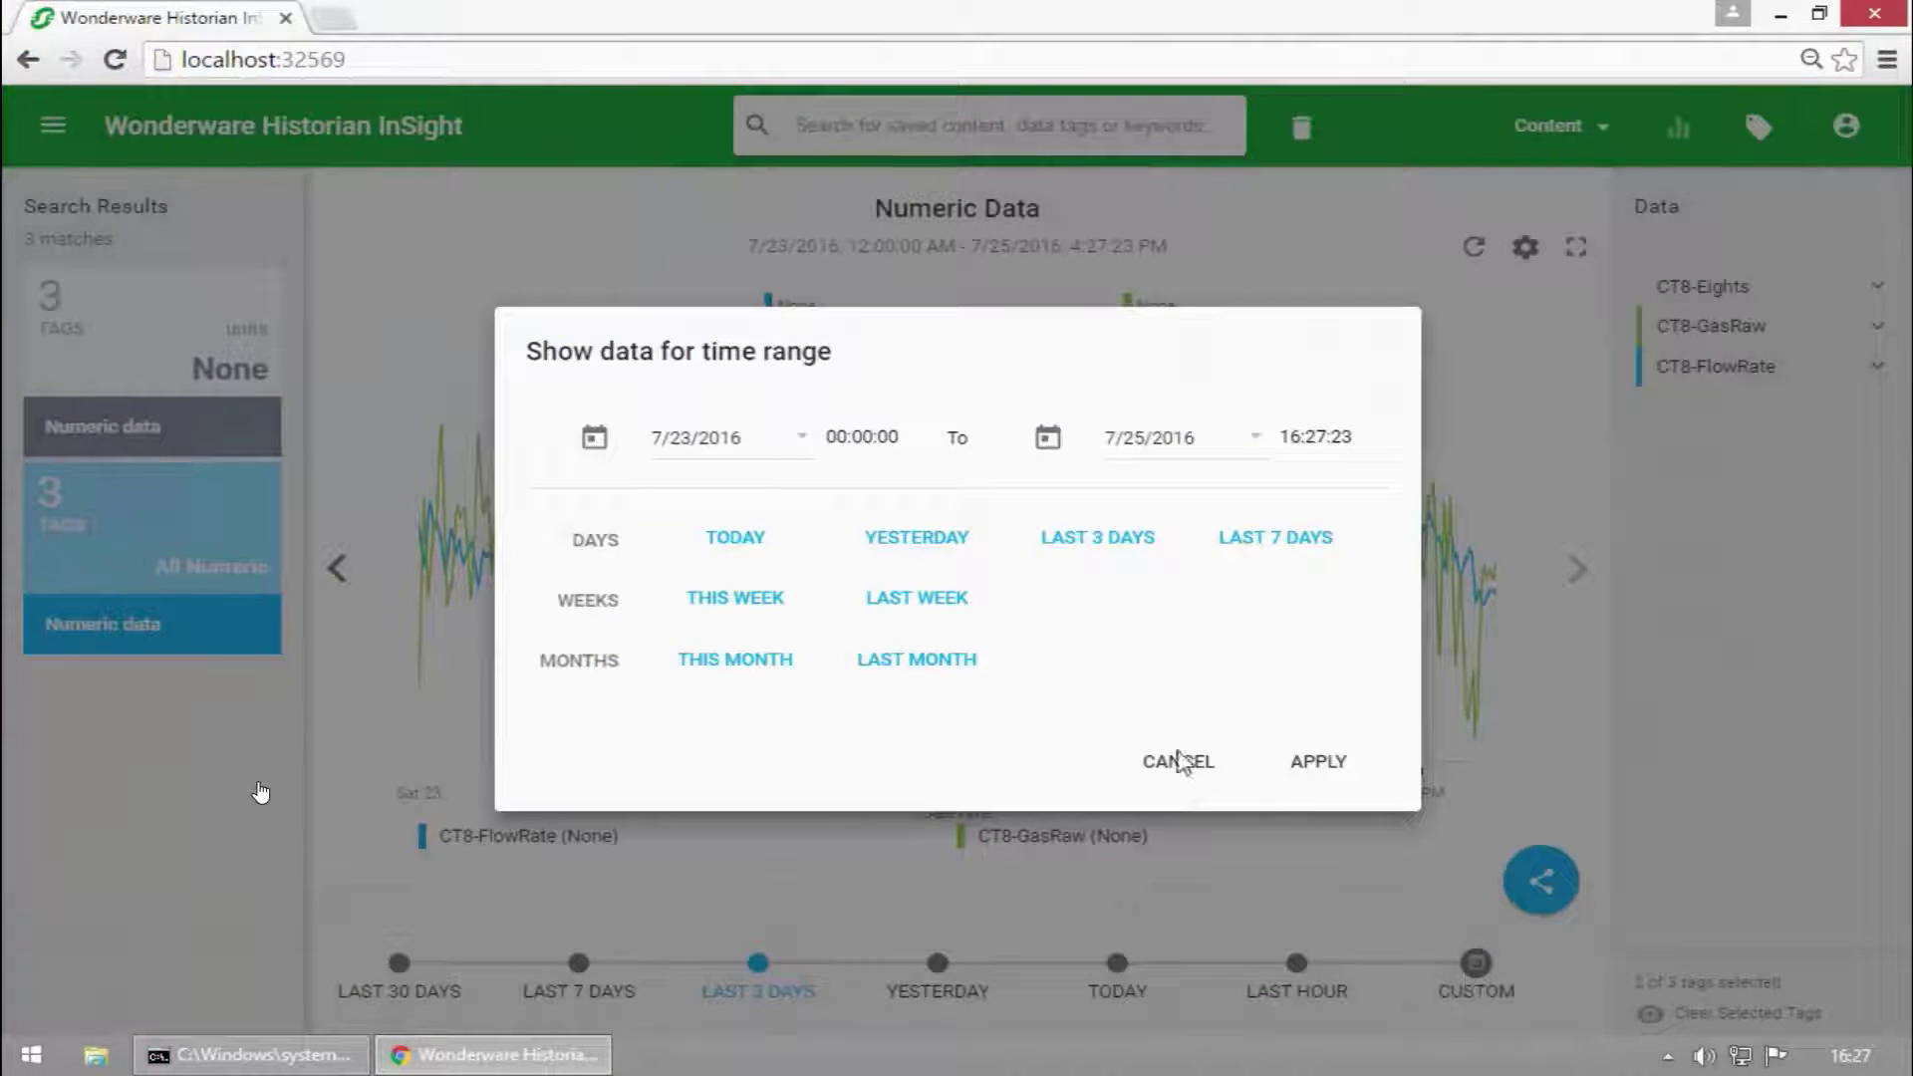
left_click_drag(658, 438, 644, 436)
type("4")
left_click(1311, 770)
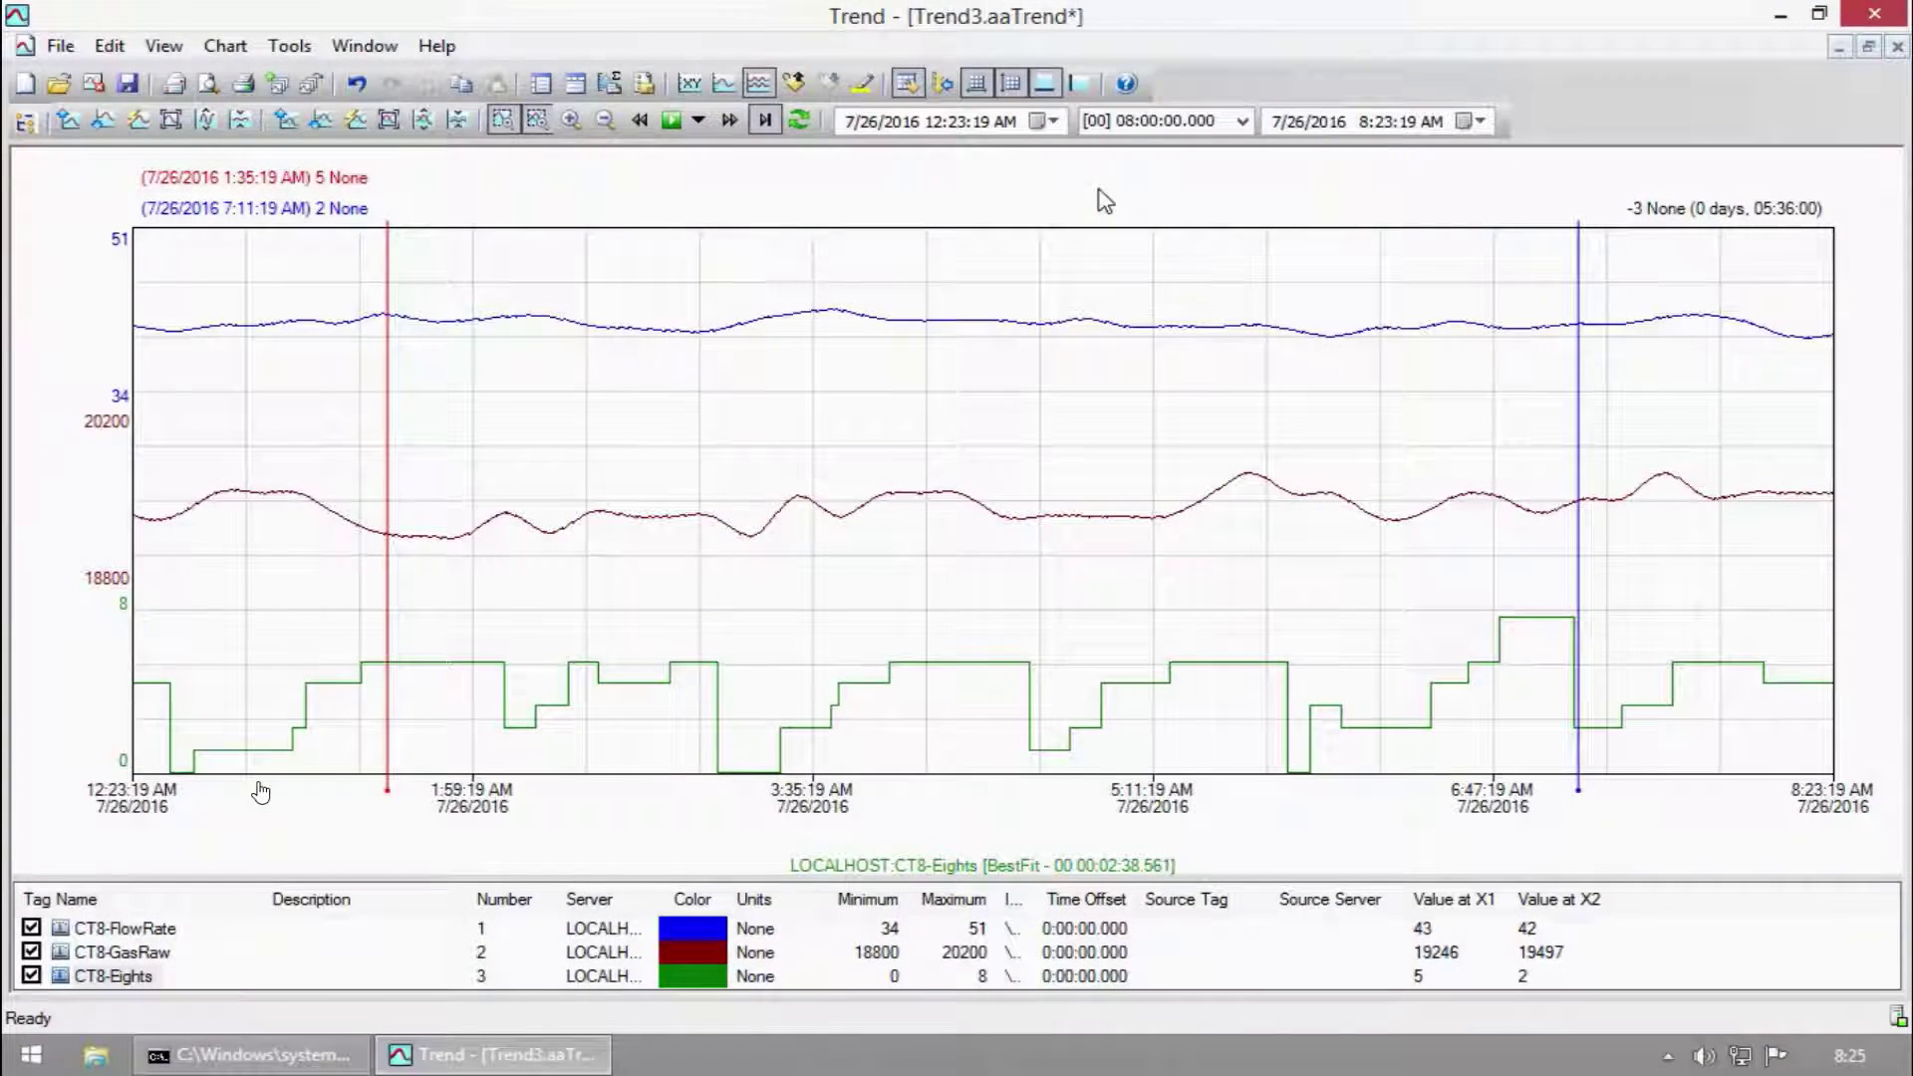
Switch the CT8 trend span to 24 hours, then to 2 weeks
left_click(1241, 122)
left_click(1113, 330)
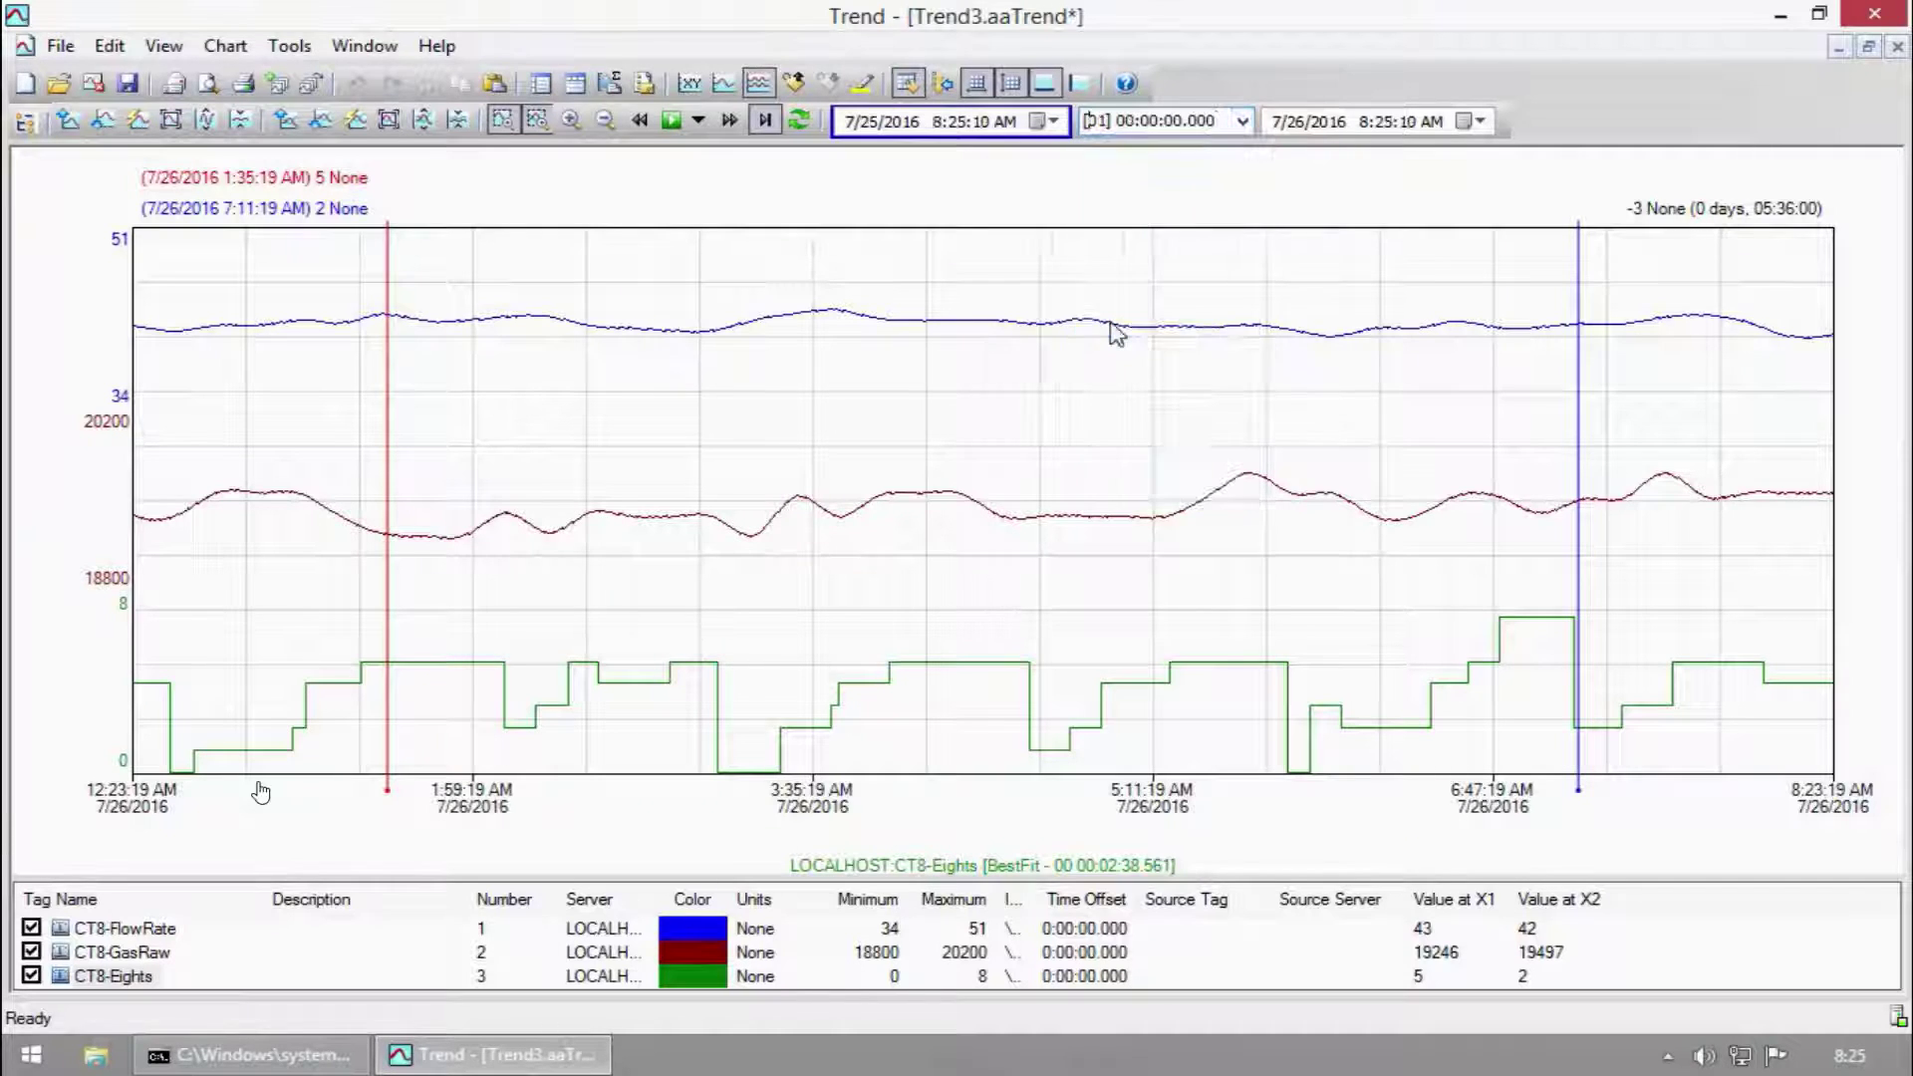
left_click(1242, 121)
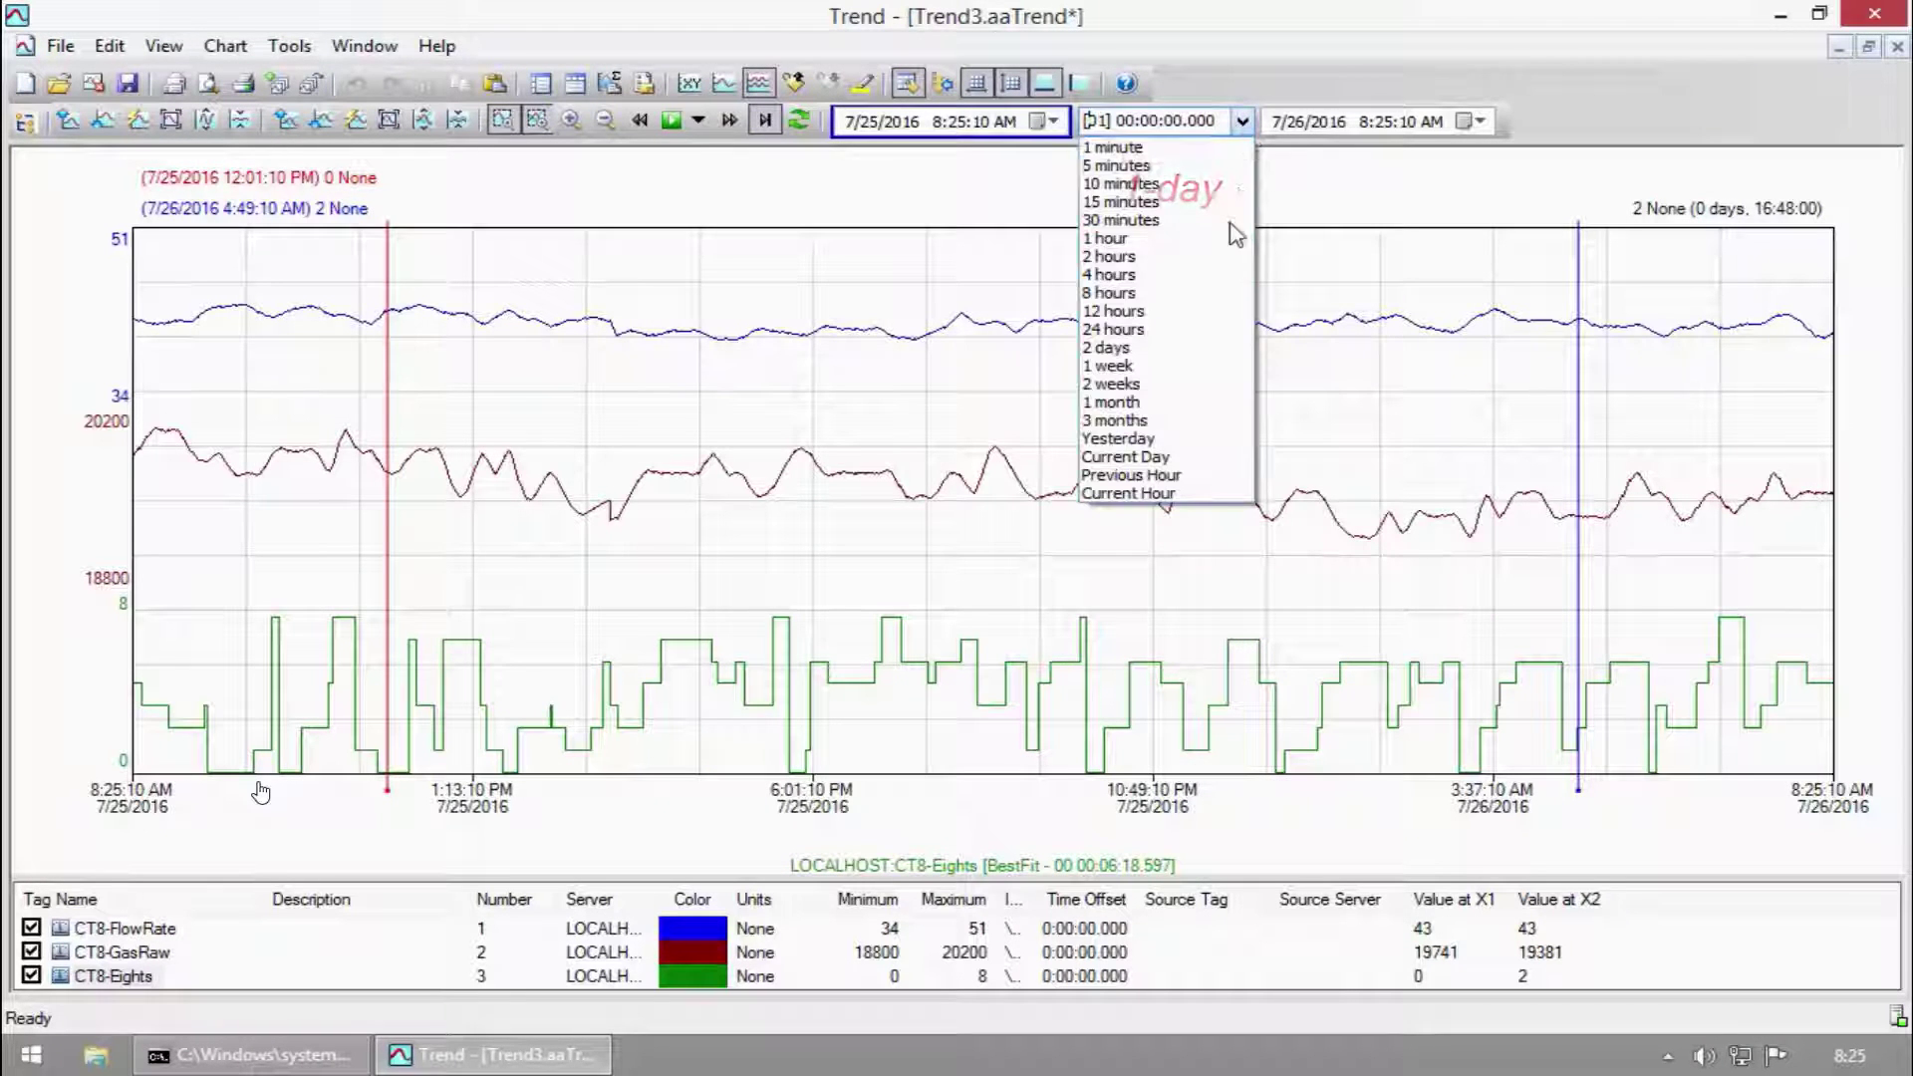
left_click(1161, 386)
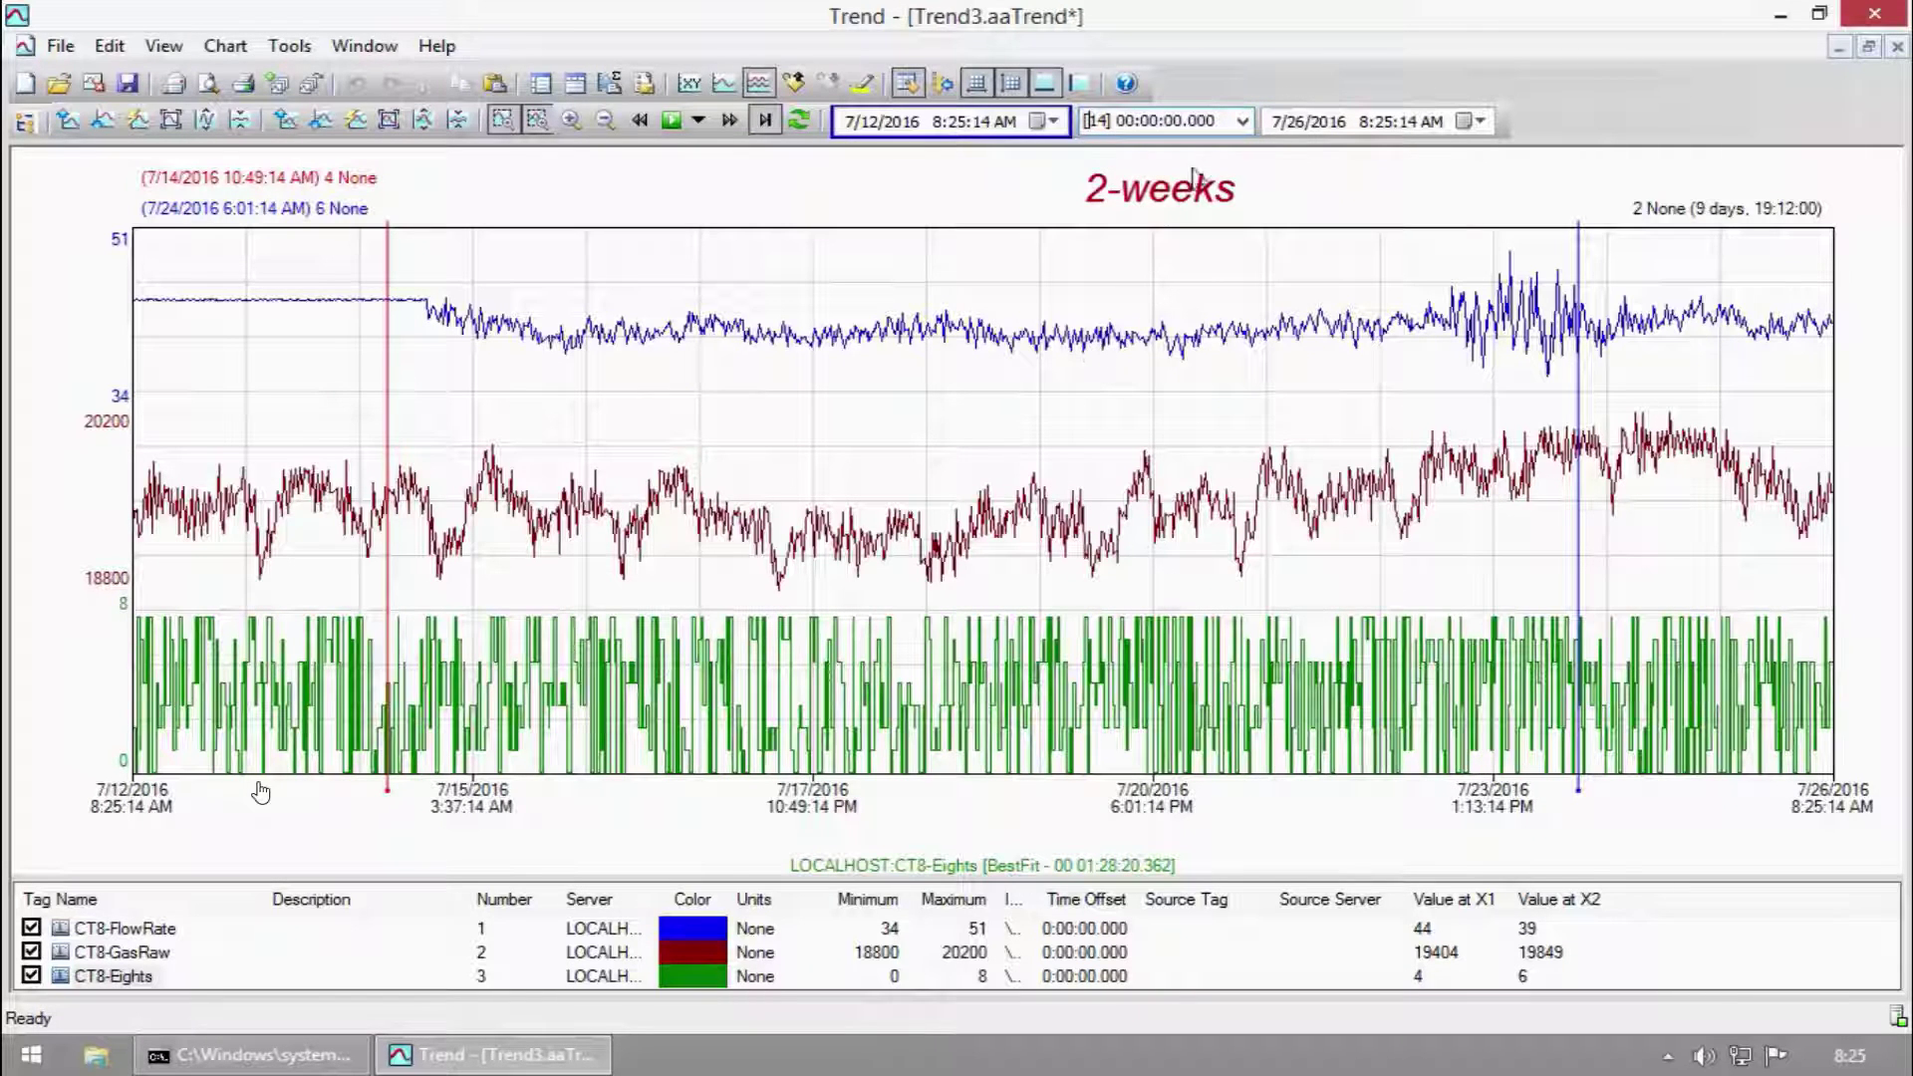
Widen to 3 months, then set a custom range from 7/25/2015 to 7/25/2016
left_click(1243, 122)
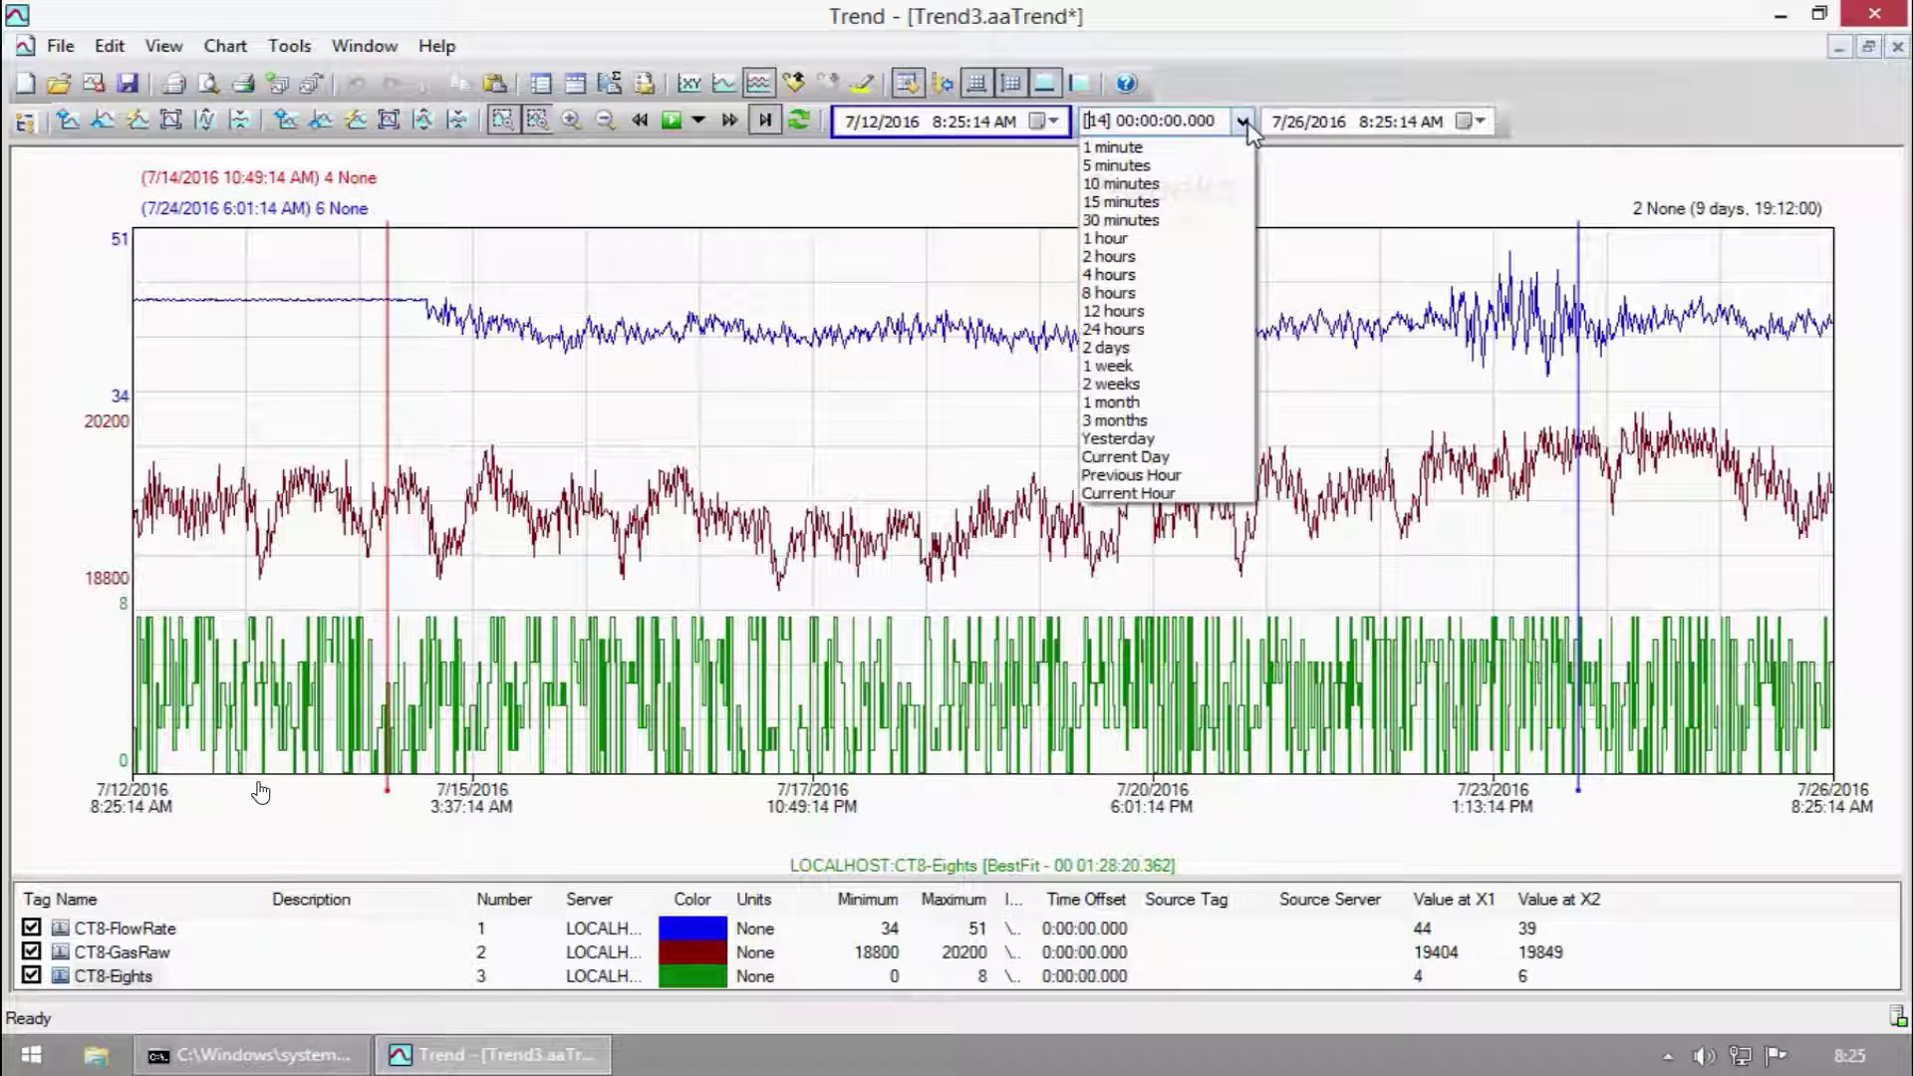
left_click(1181, 420)
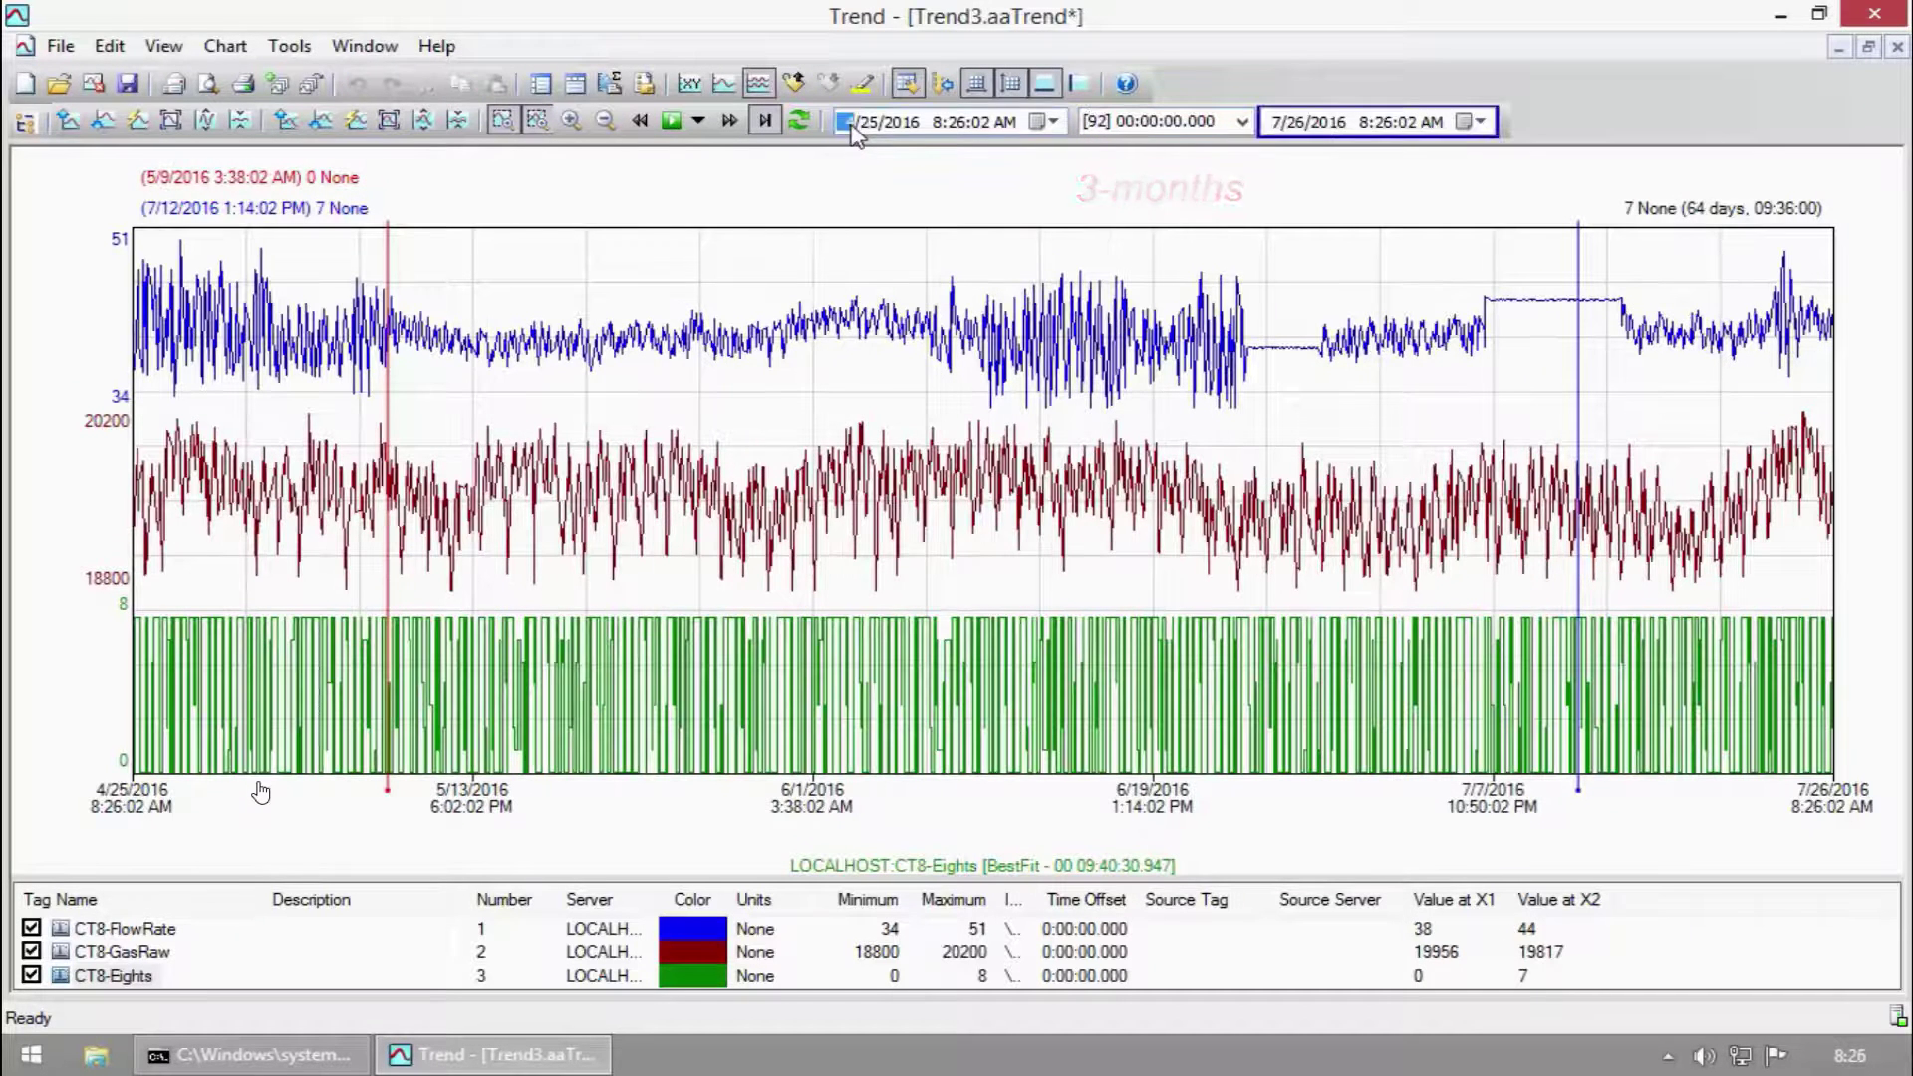
type("7/25/2015")
key("Tab")
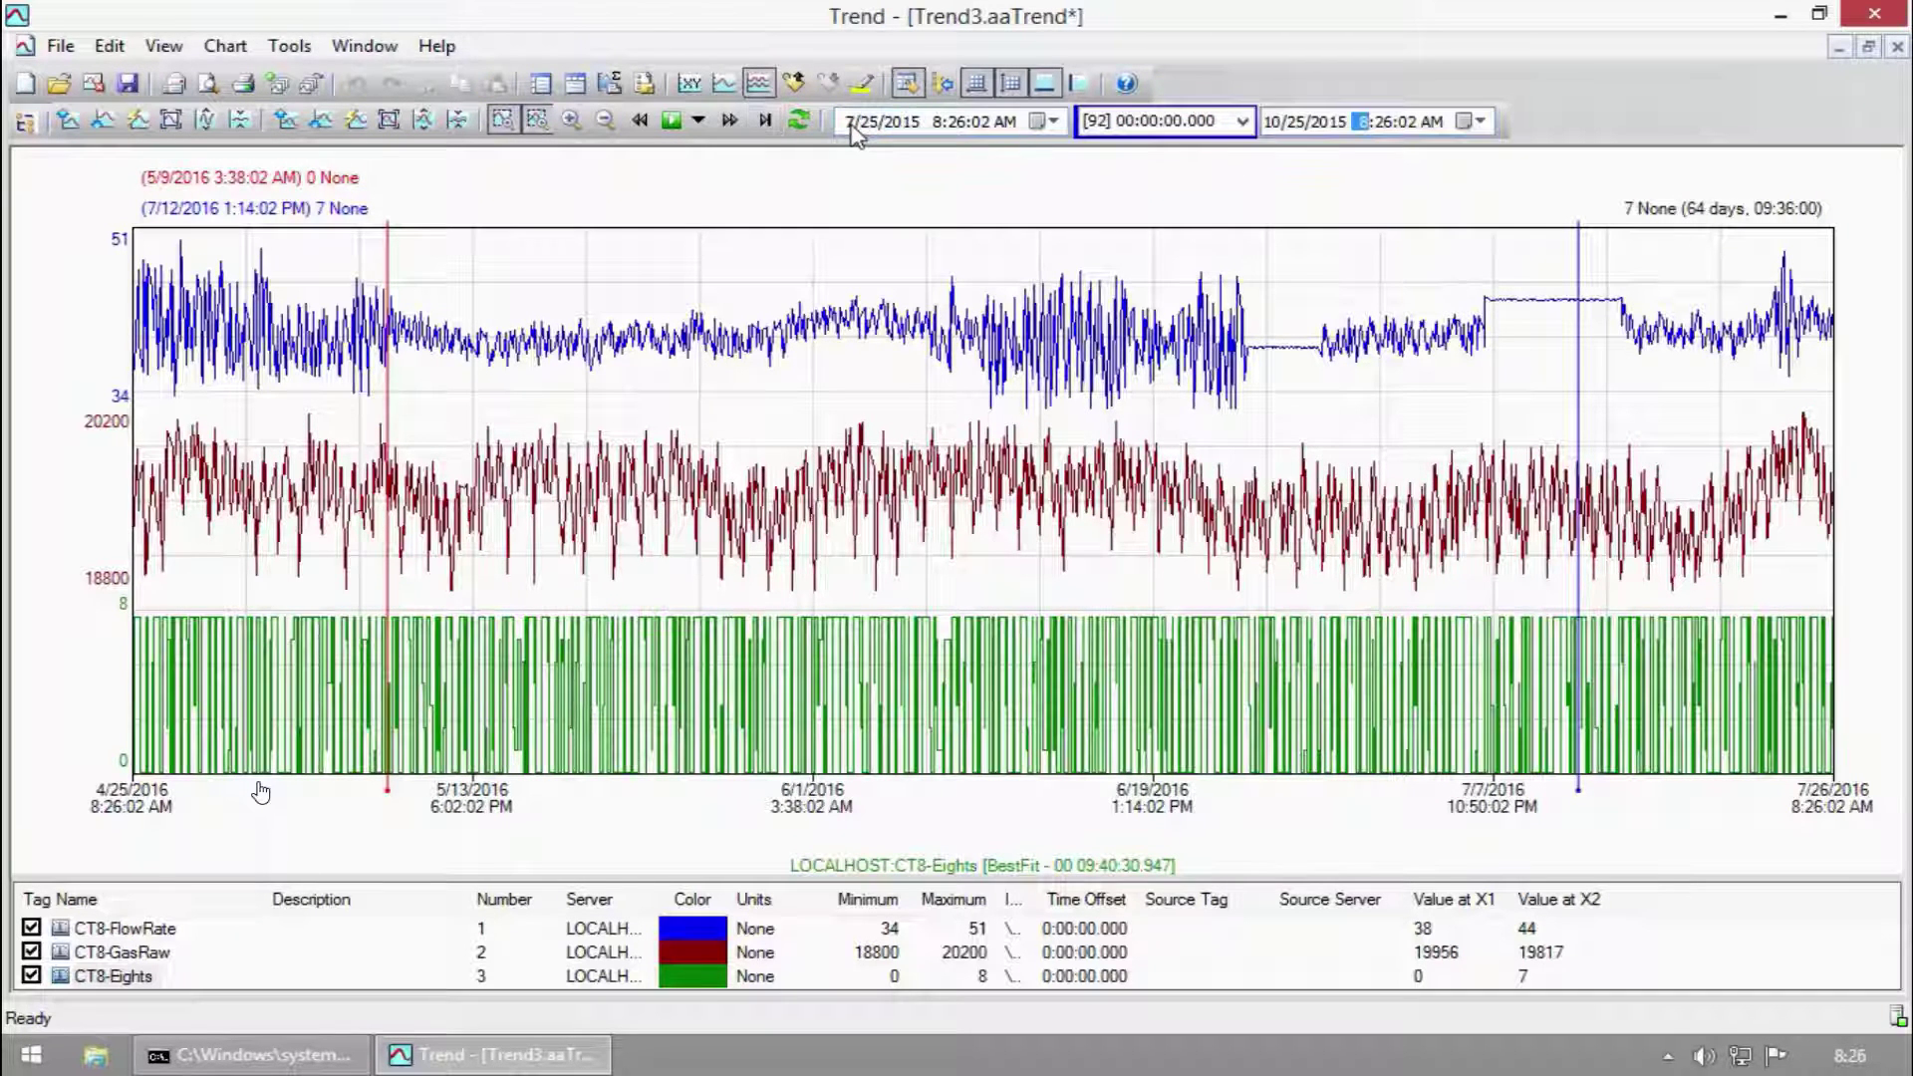
type("7/25/2016")
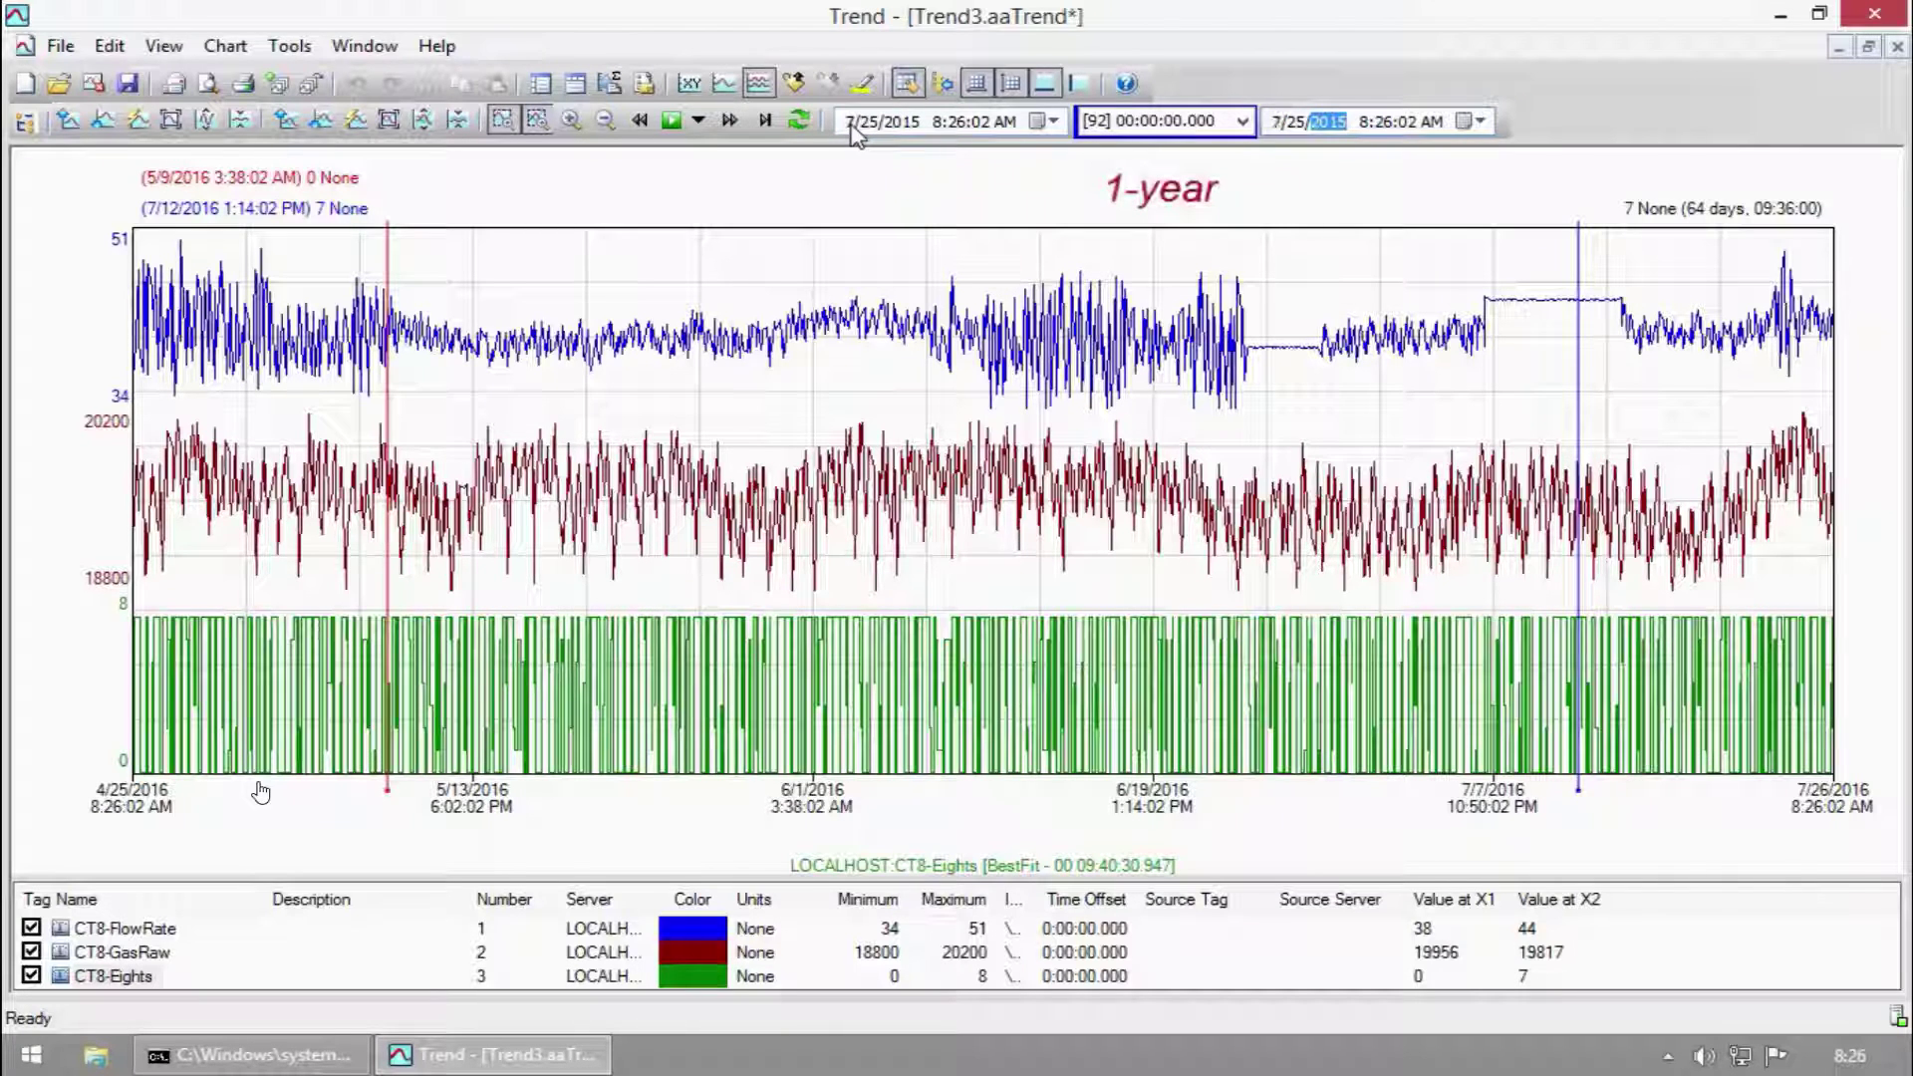
left_click(896, 180)
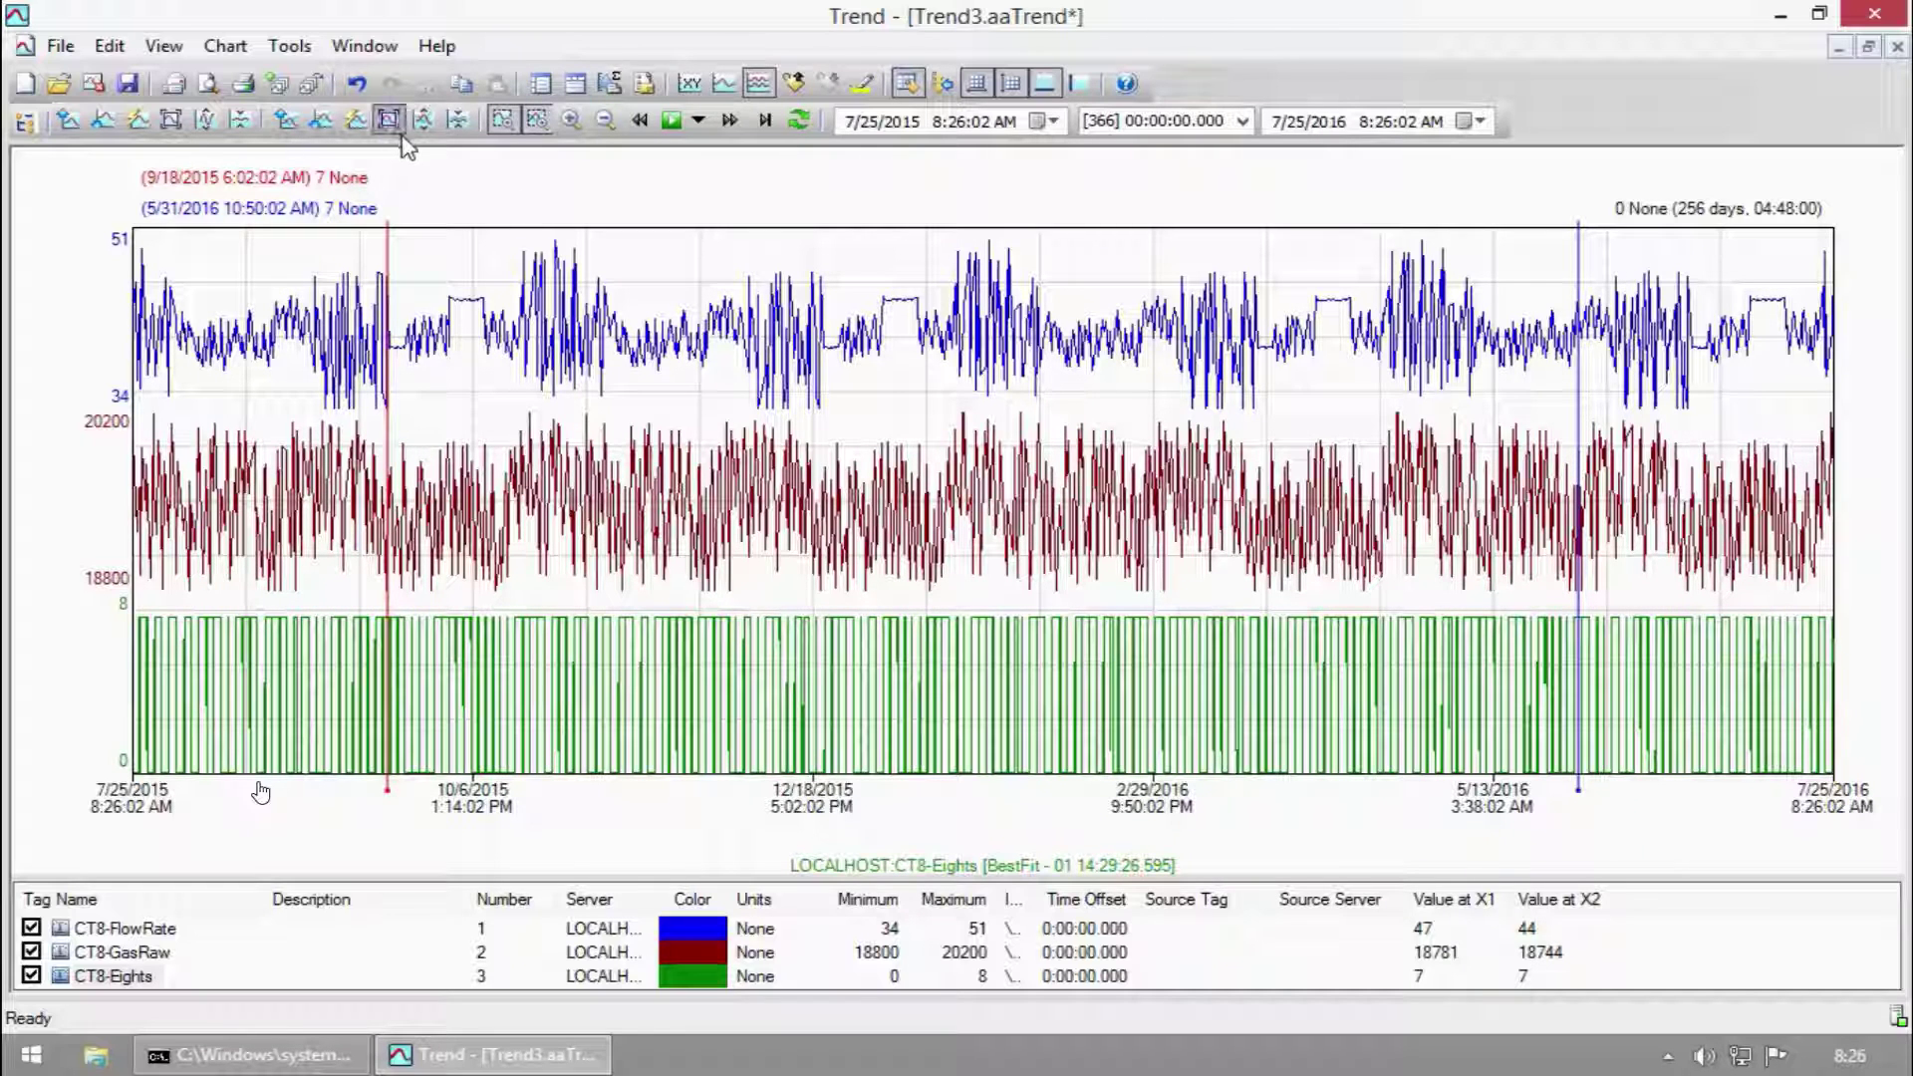
Zoom the year-long trend into late December 2015, roughly 12/29 to 12/30
left_click_drag(841, 315, 887, 360)
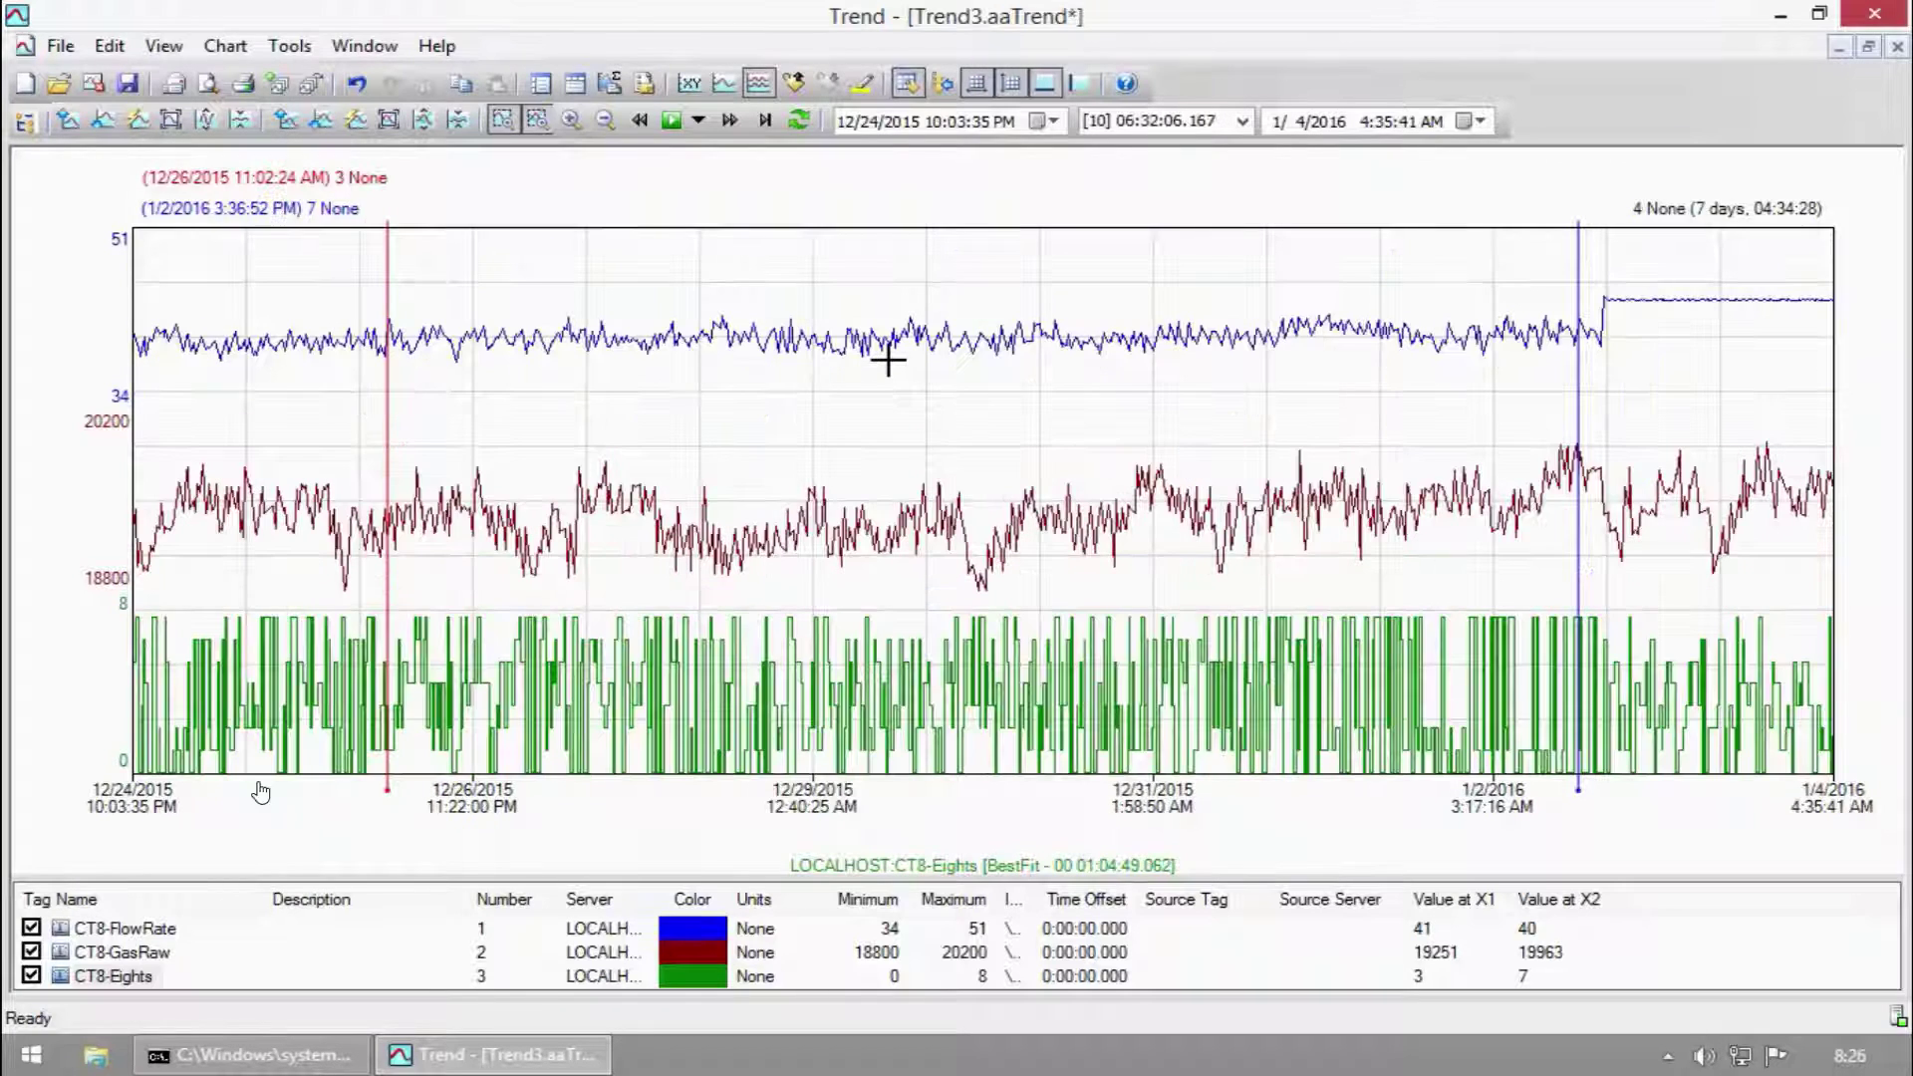
left_click(570, 123)
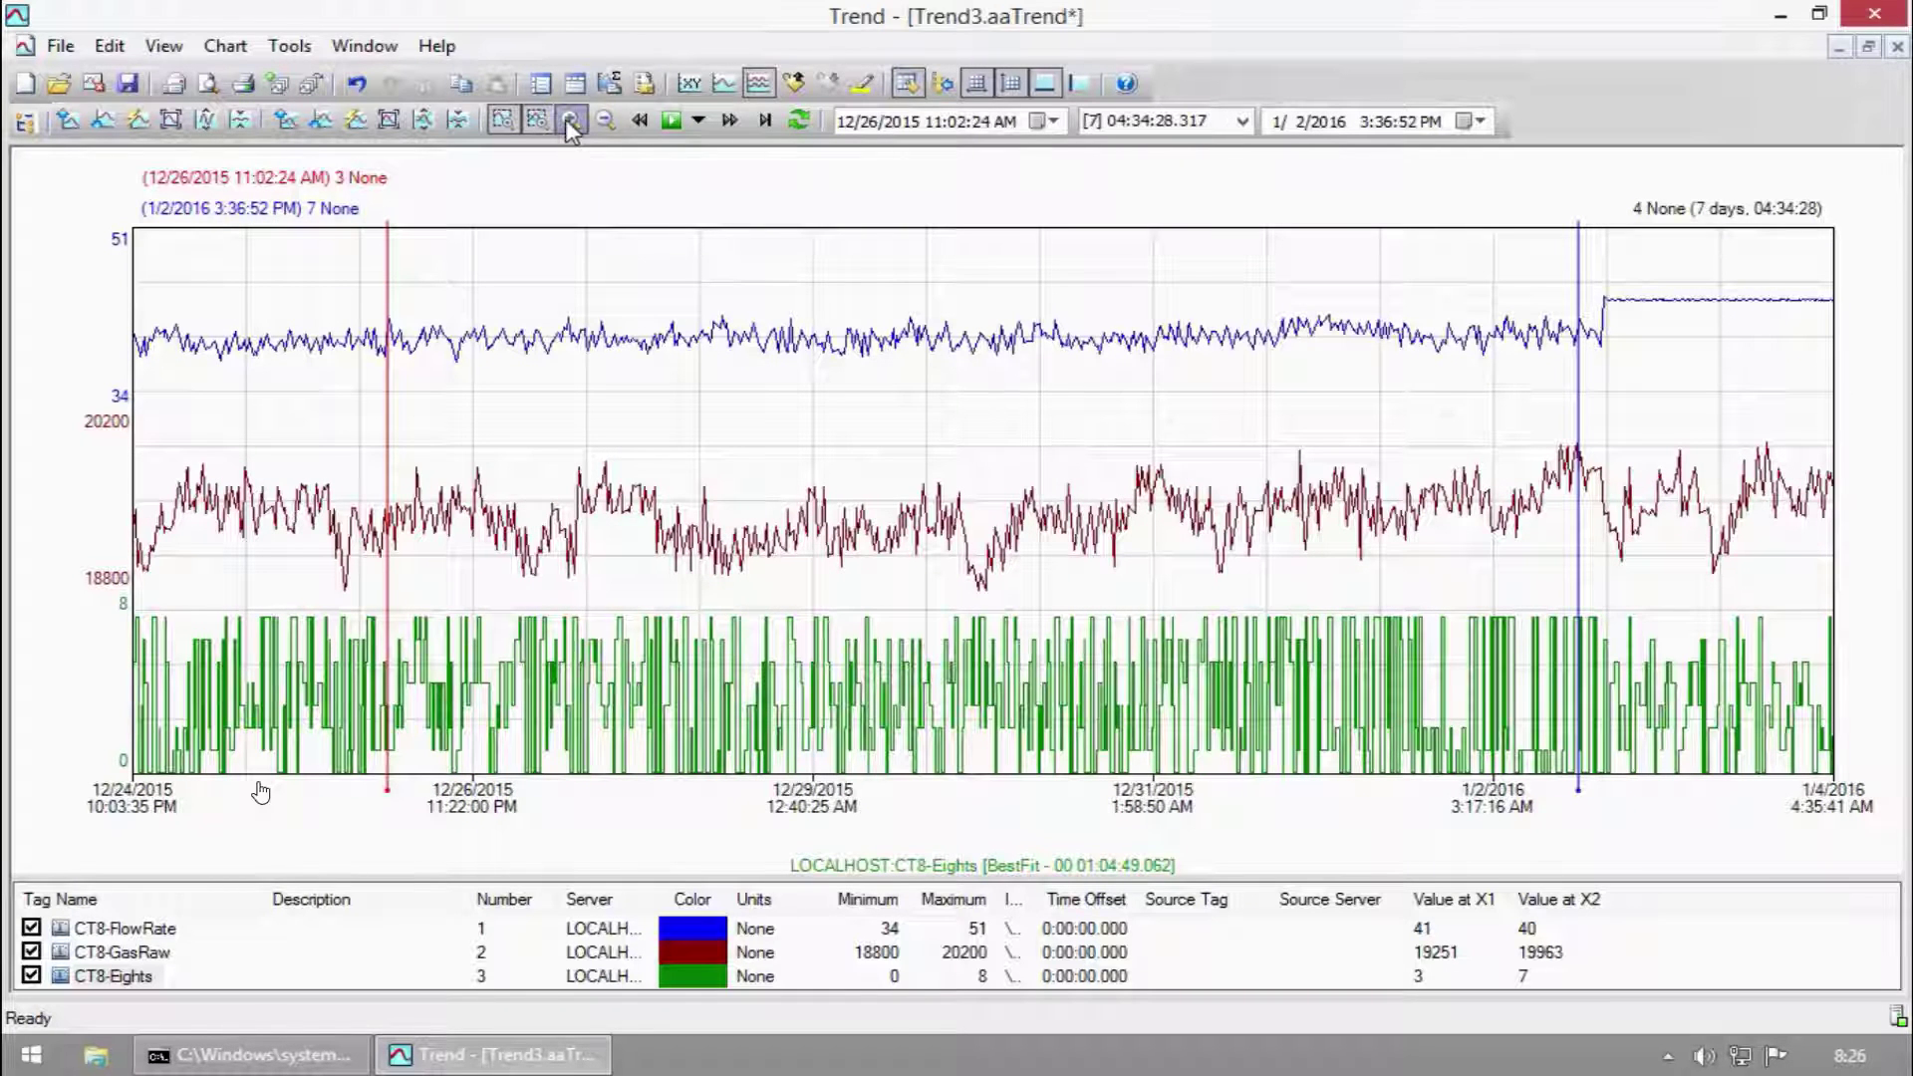
left_click(570, 122)
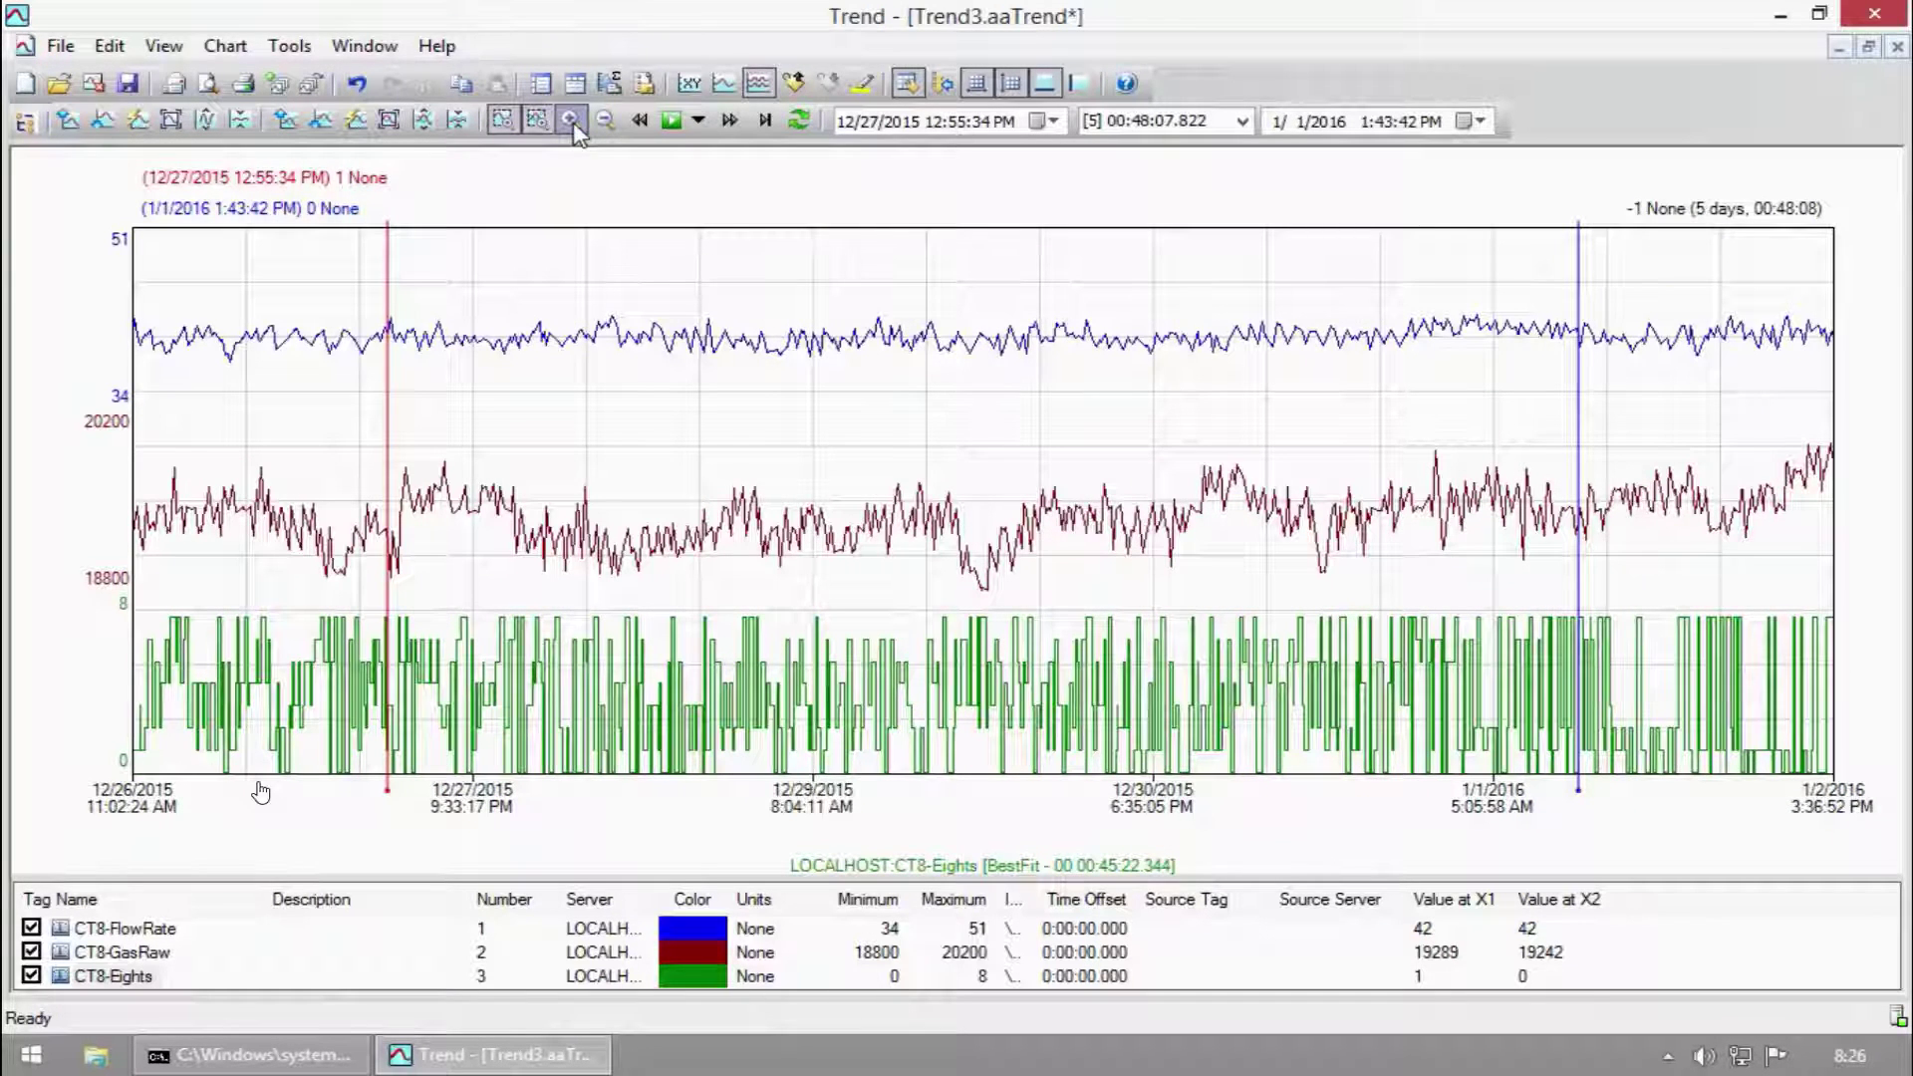
left_click(570, 121)
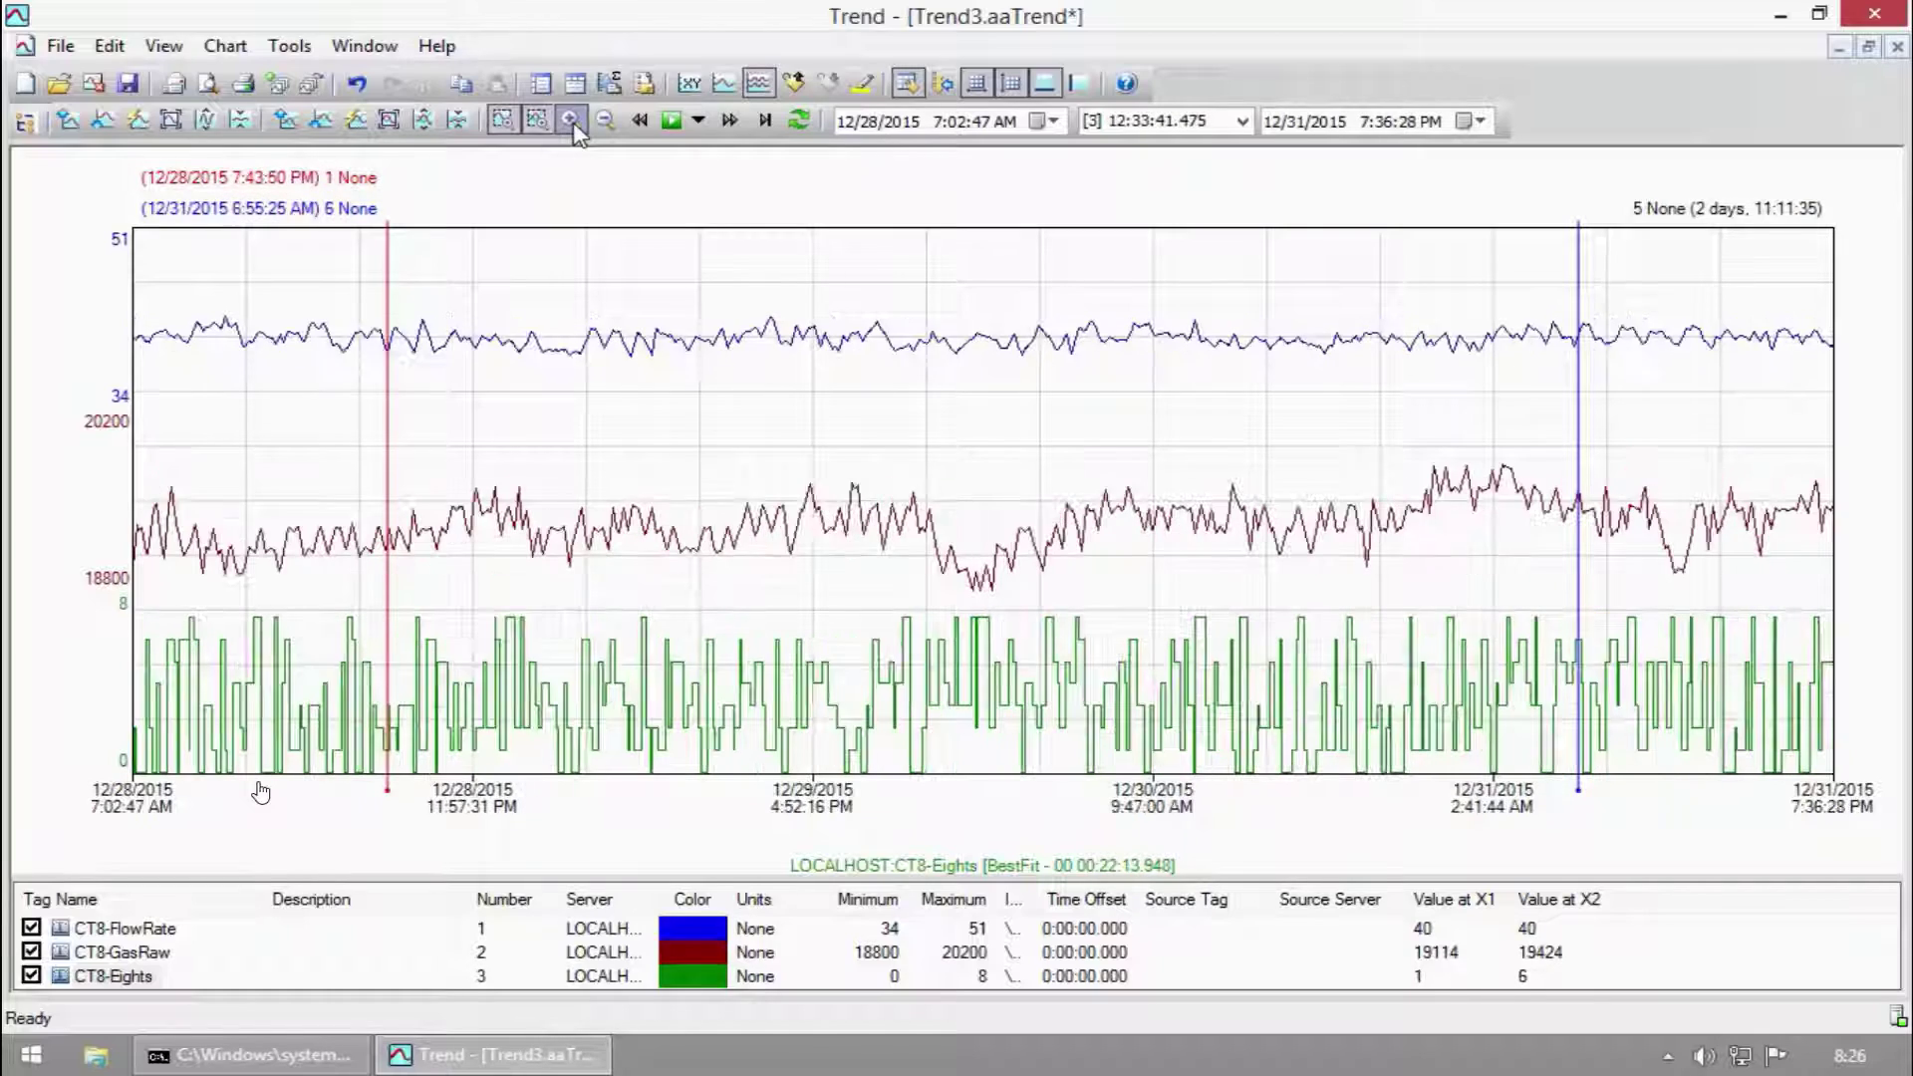
left_click(570, 122)
left_click(573, 125)
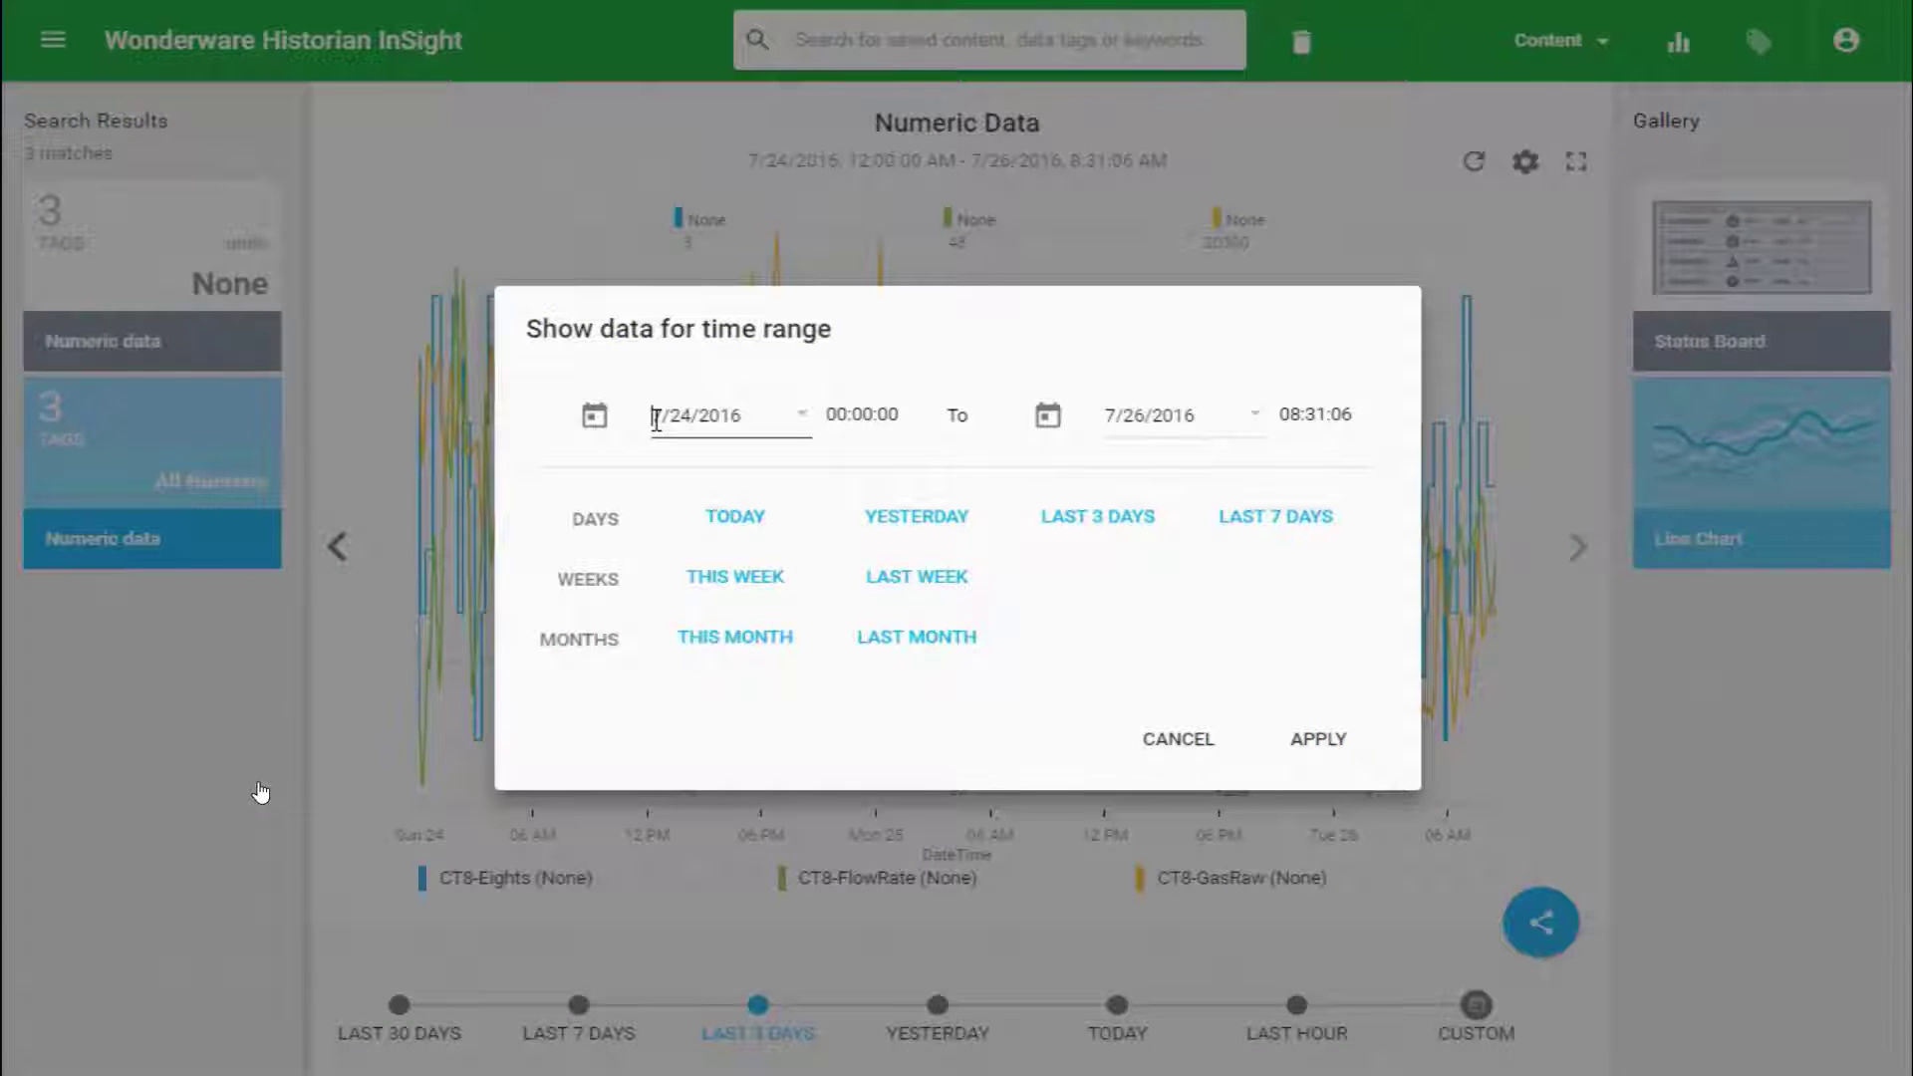
Apply the 4/24/2016 start date in InSight and hide the CT8-Eights series
left_click(1321, 737)
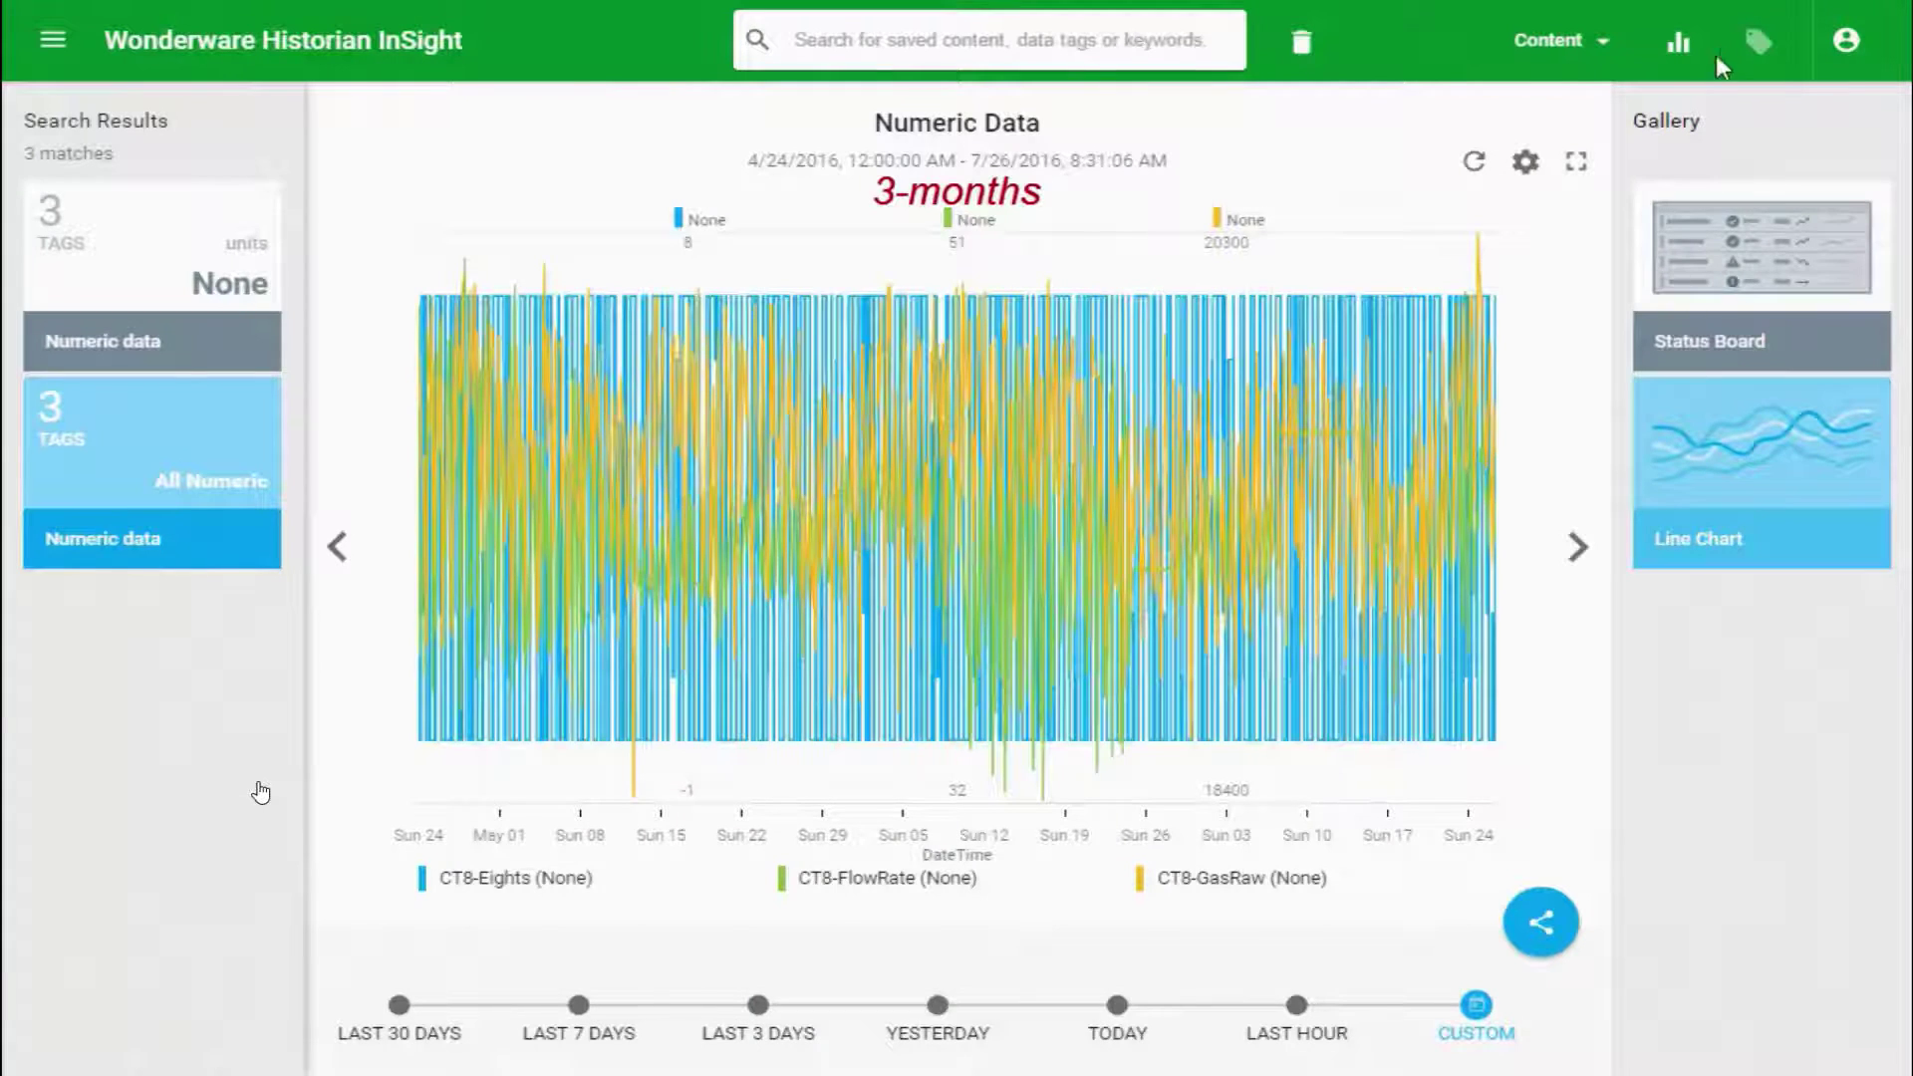
left_click(1760, 42)
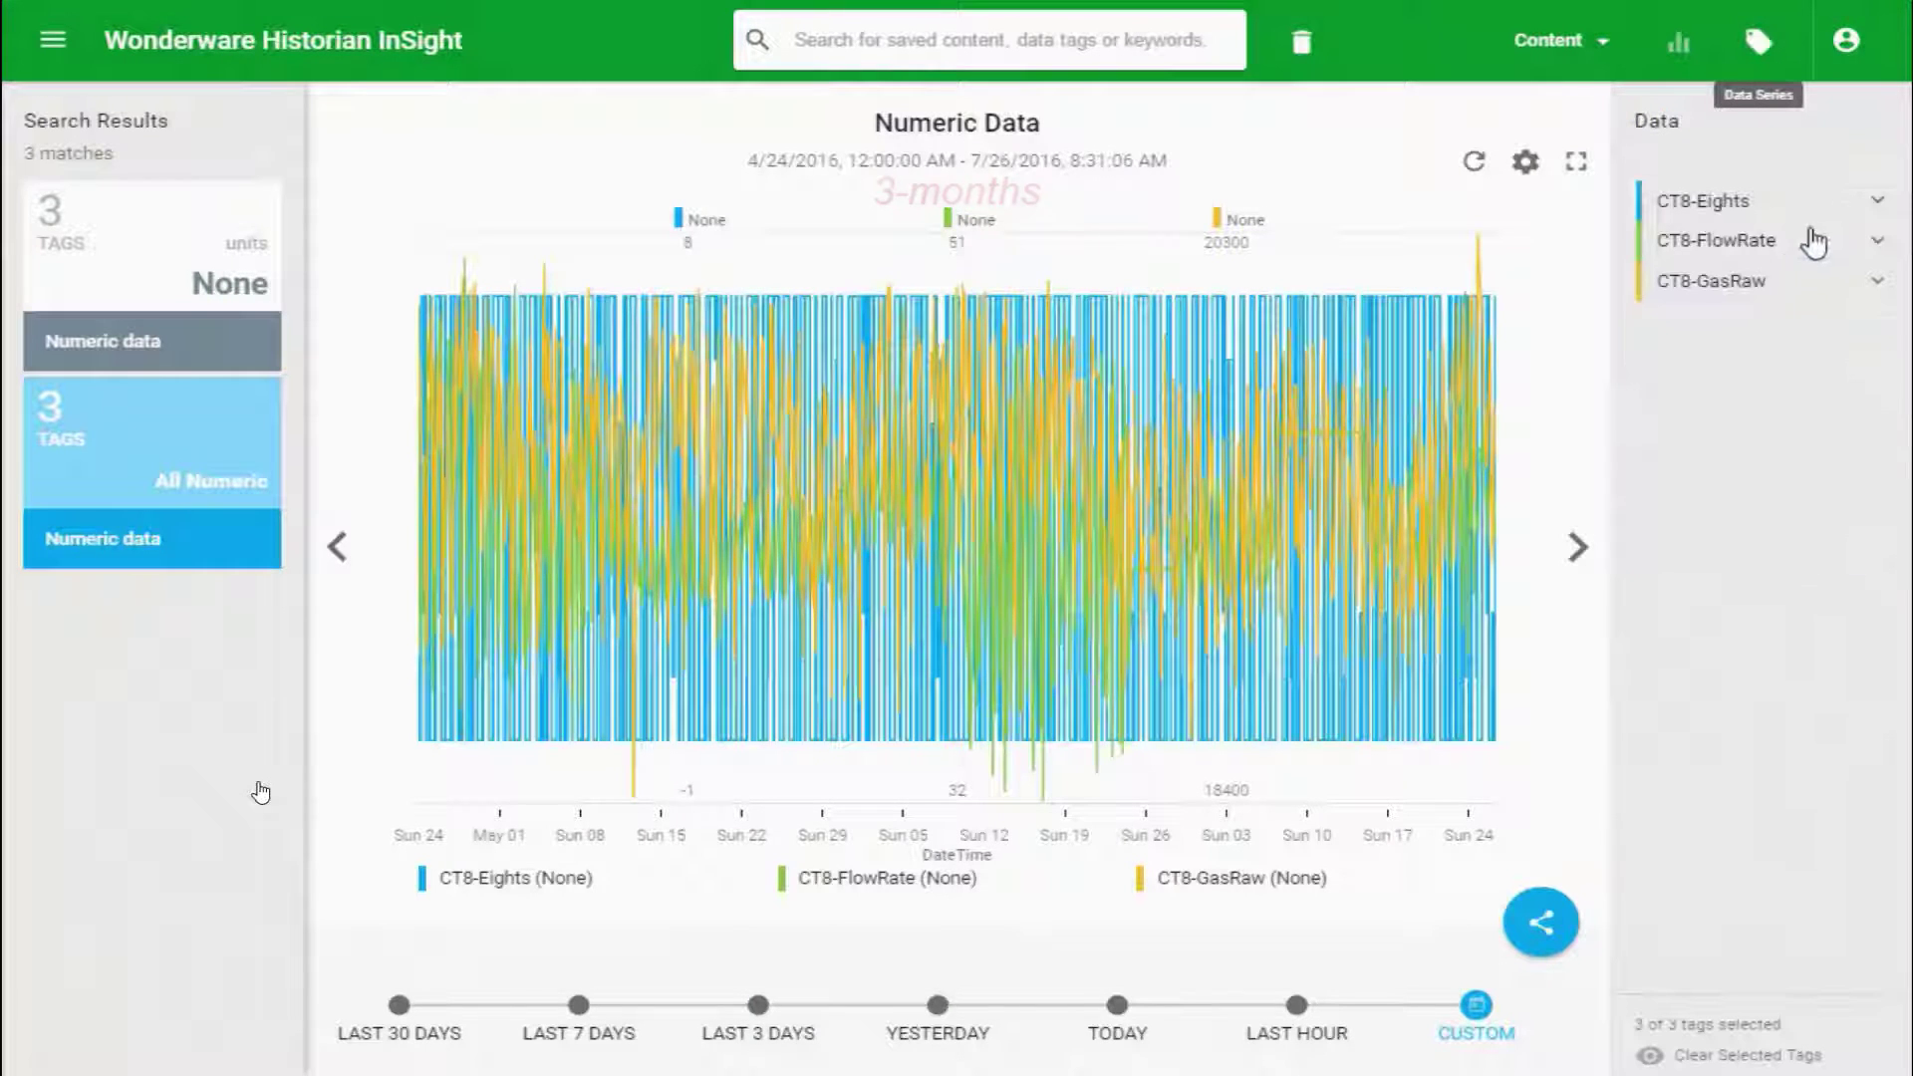
left_click(1492, 459)
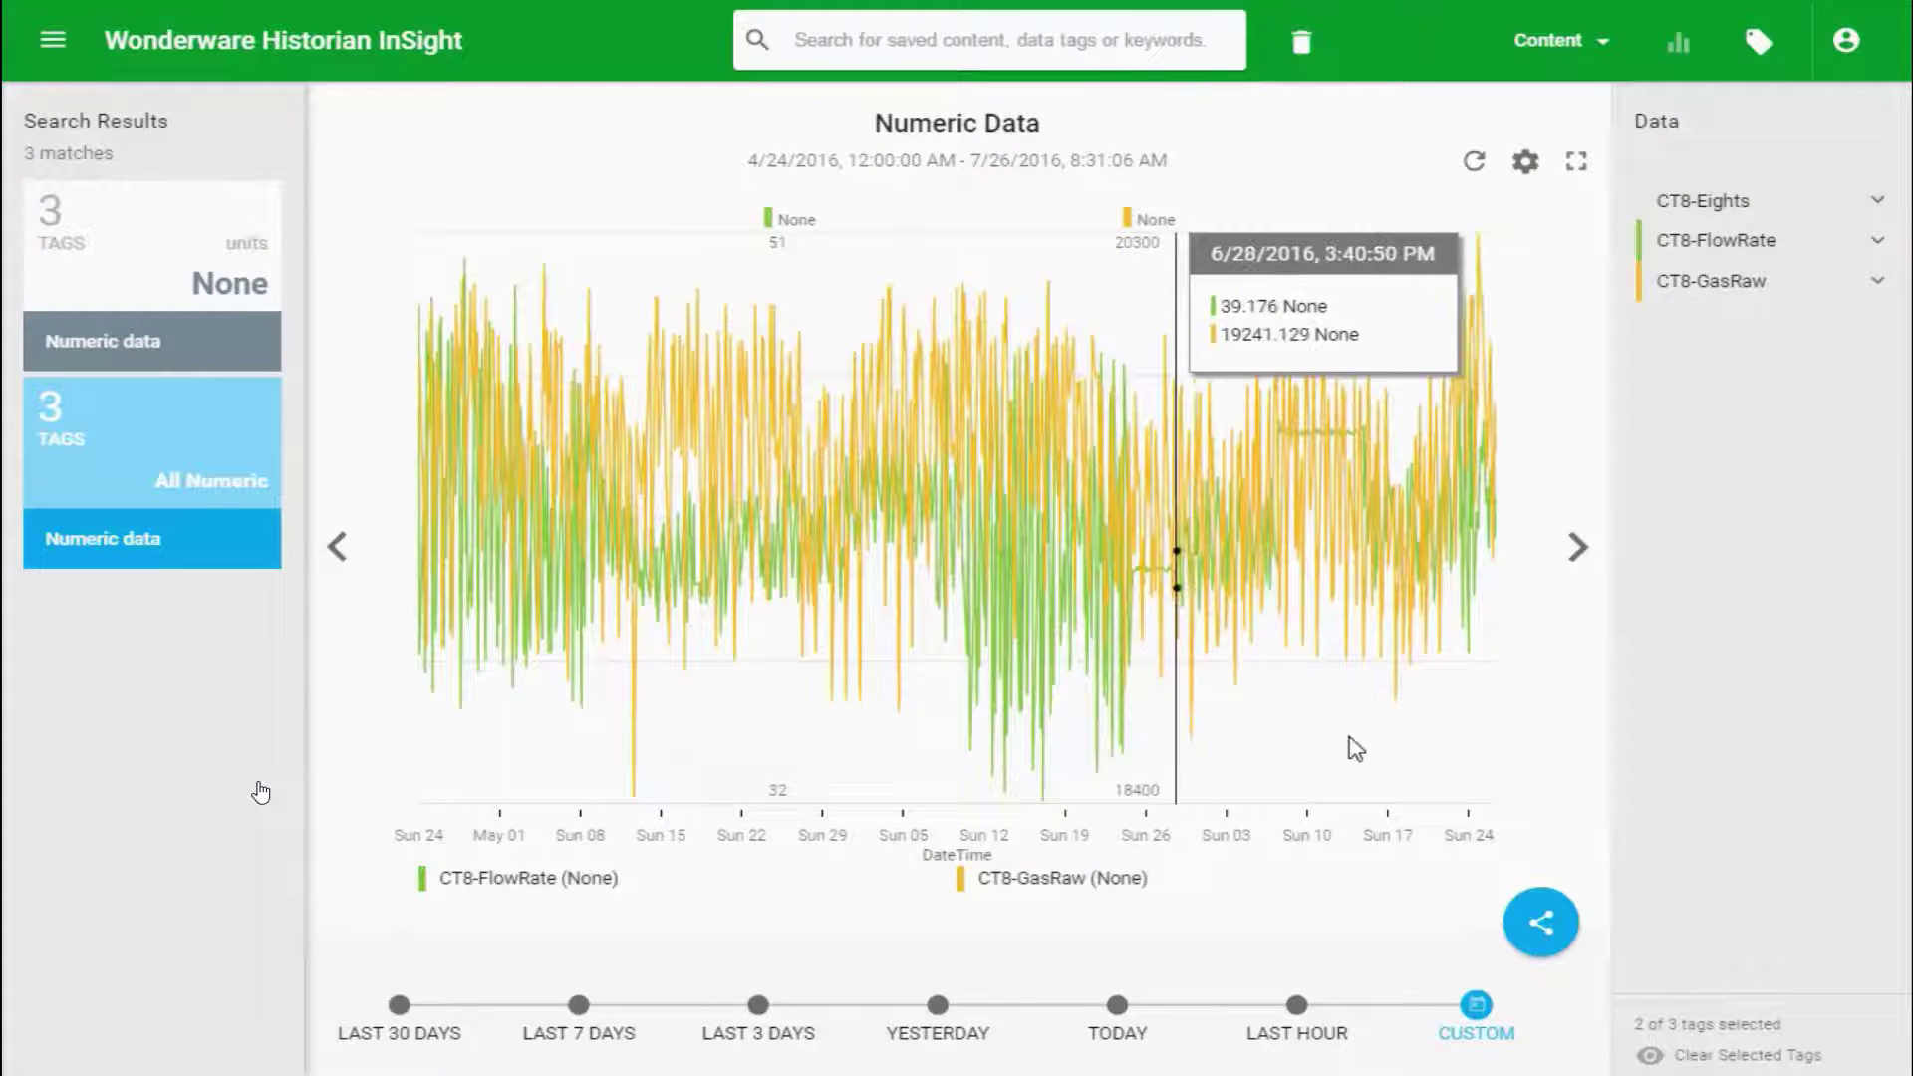